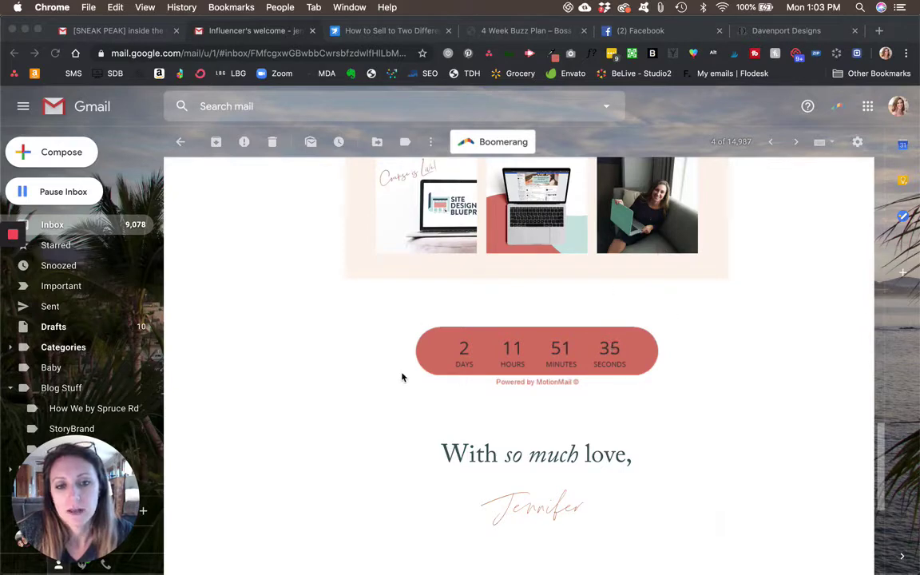
- Scroll through the Flodesk email draft to review its countdown section
scroll(400, 390, up, 2)
scroll(400, 390, up, 5)
scroll(400, 390, up, 5)
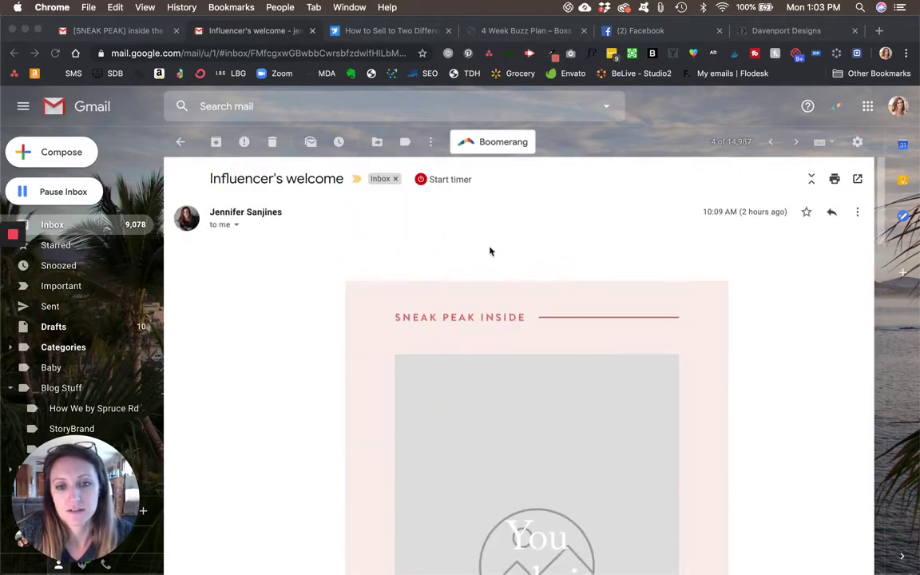
scroll(382, 315, down, 3)
scroll(383, 314, down, 3)
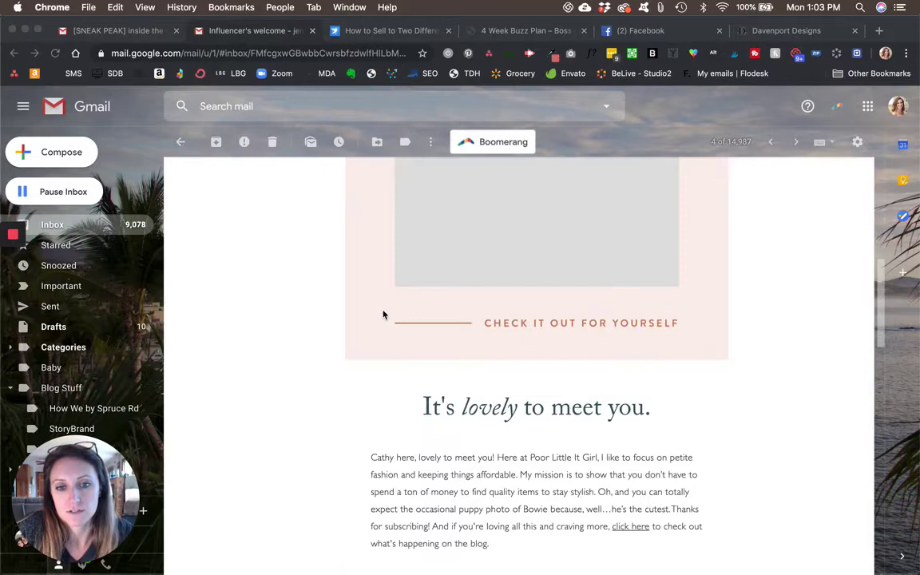
scroll(383, 315, down, 2)
scroll(382, 315, down, 1)
scroll(382, 315, down, 4)
scroll(383, 315, down, 4)
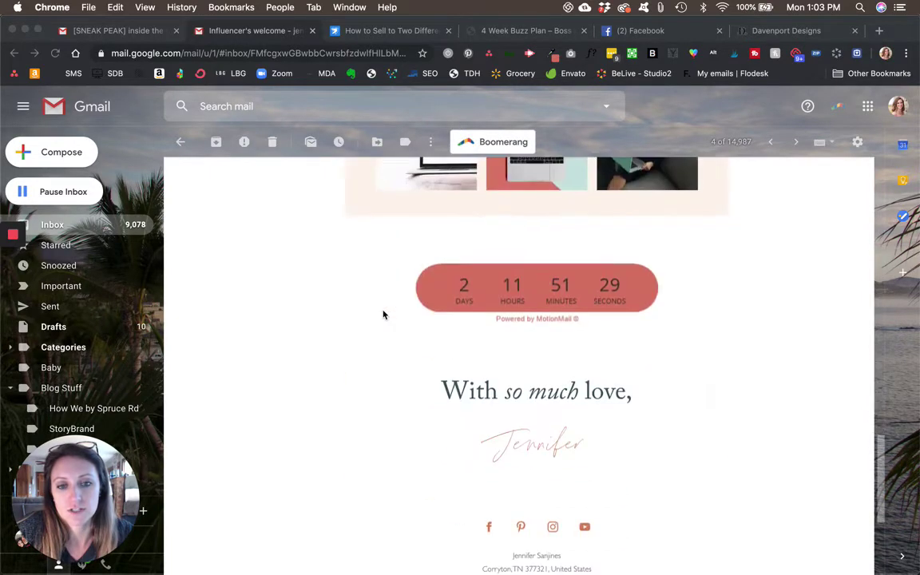
scroll(615, 339, down, 3)
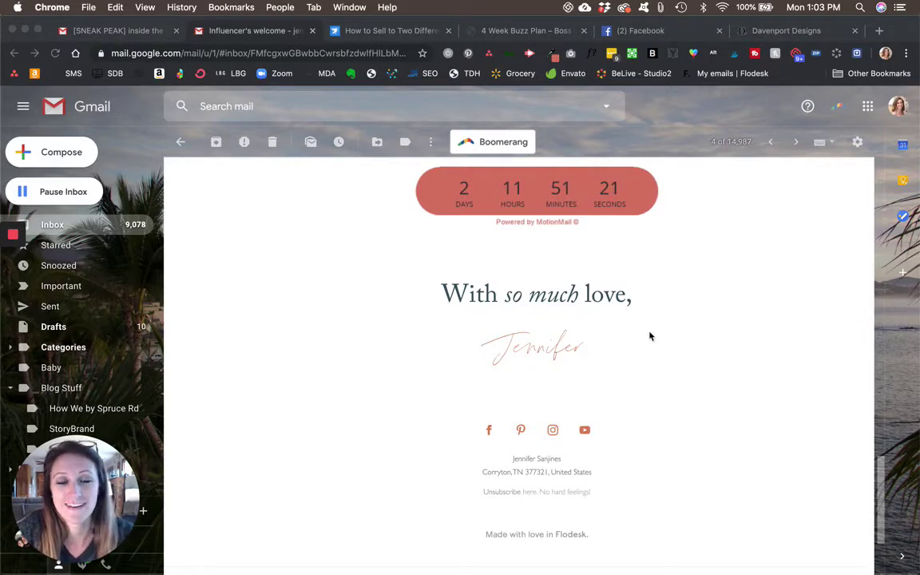
scroll(412, 263, up, 2)
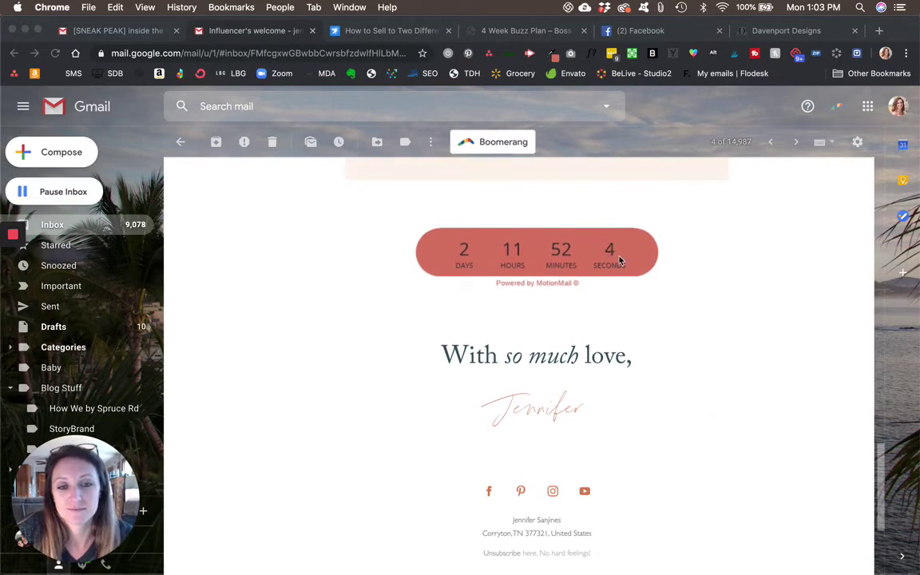
- Switch from the Flodesk email to the MotionMail timer page via Mission Control
key(ctrl+Up)
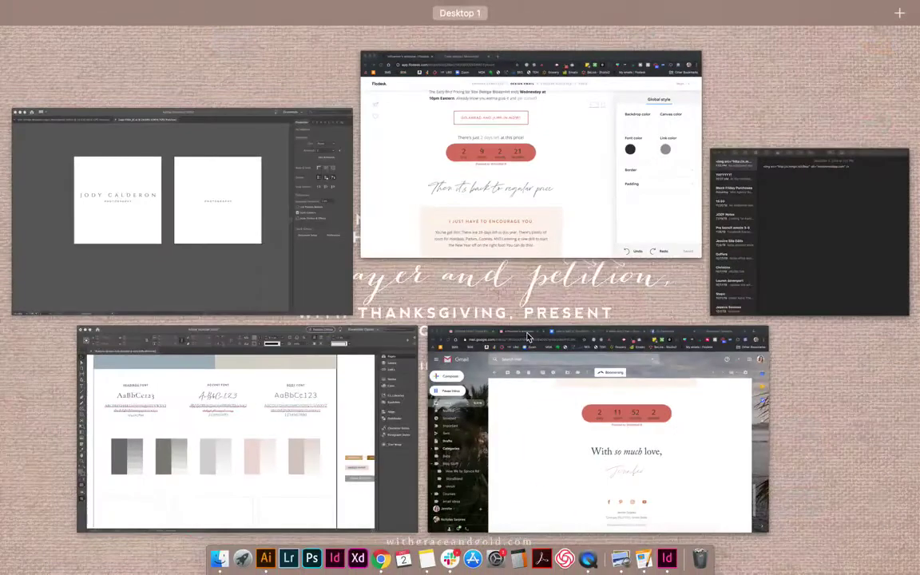
click(609, 212)
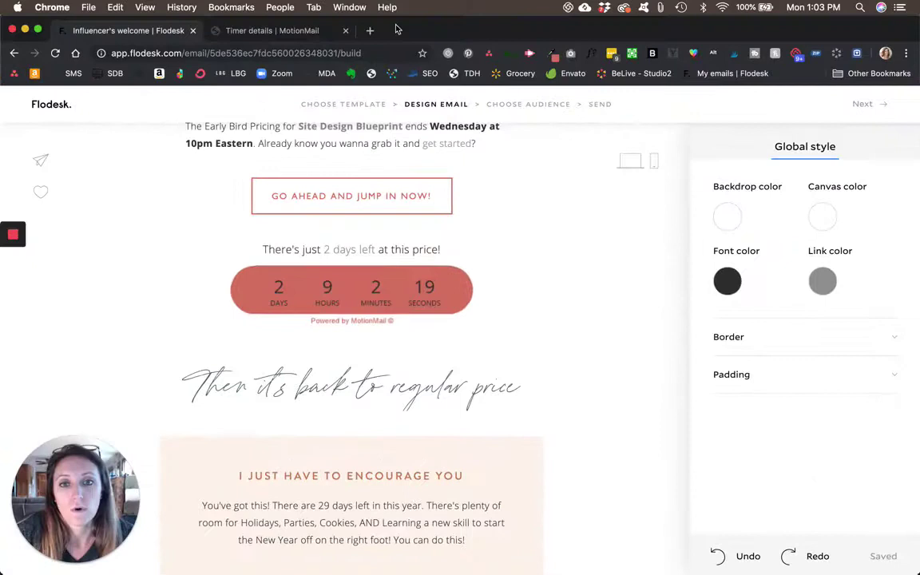
click(262, 31)
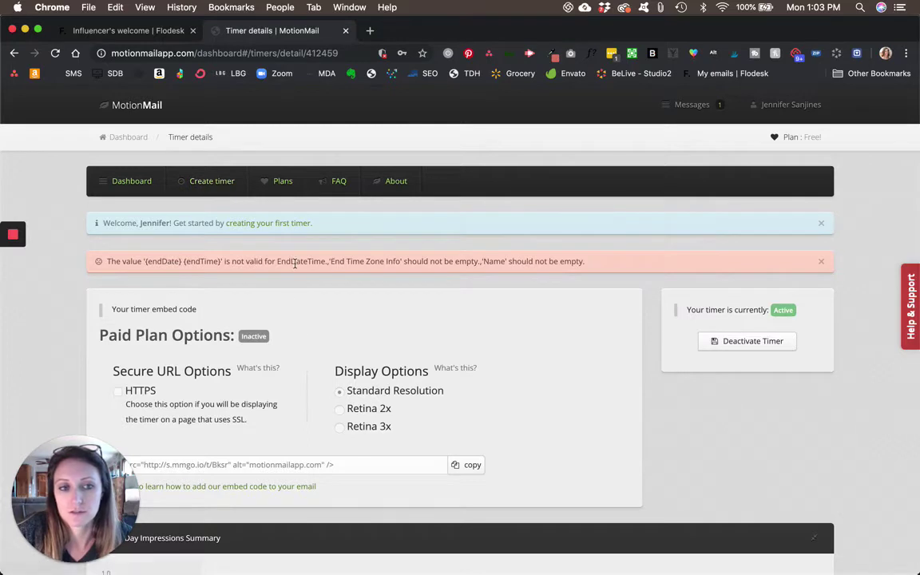
- Start a new MotionMail timer and choose the circular ring style
click(217, 184)
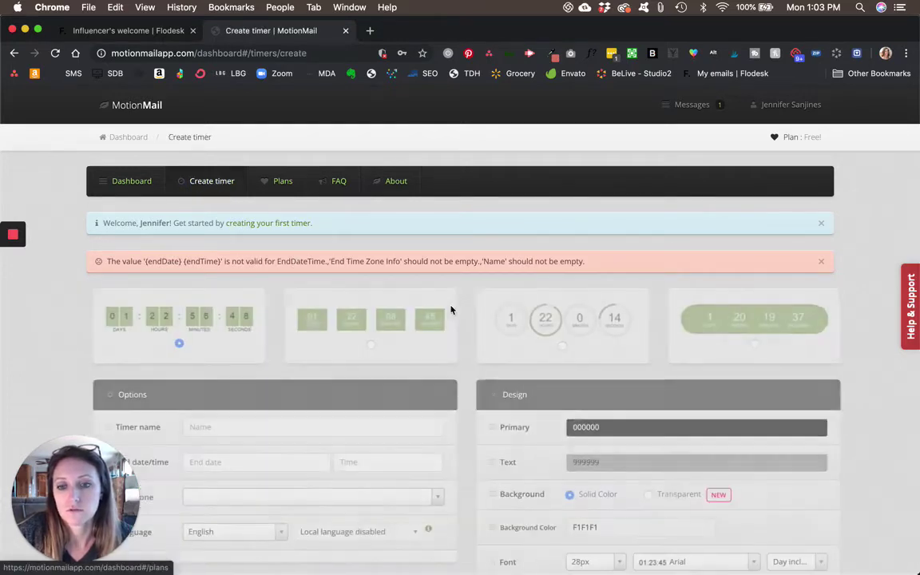
scroll(466, 346, down, 2)
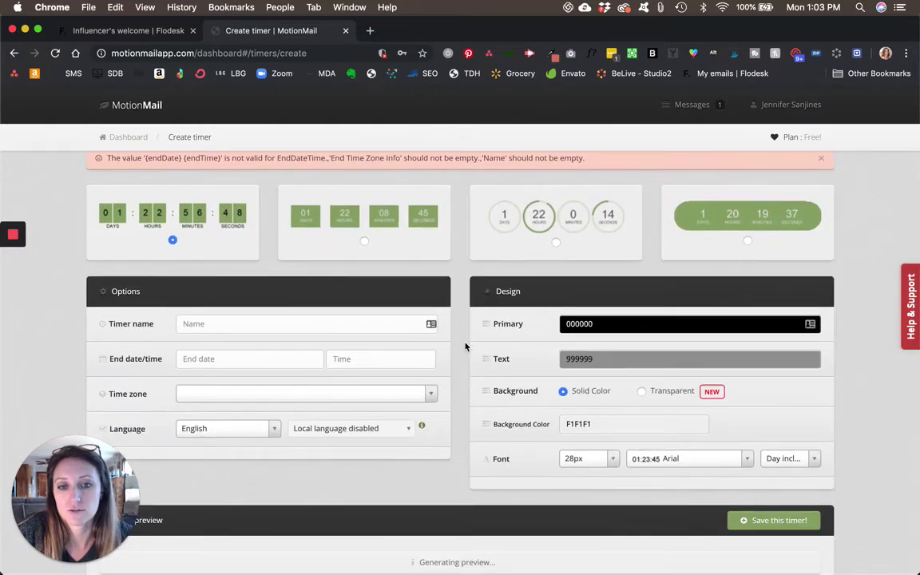
click(820, 158)
scroll(633, 232, up, 2)
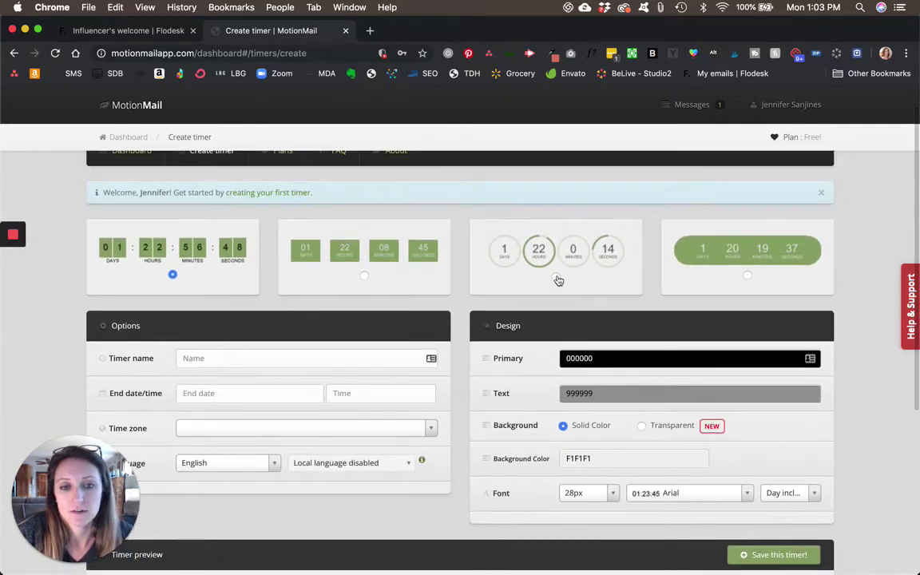
click(556, 278)
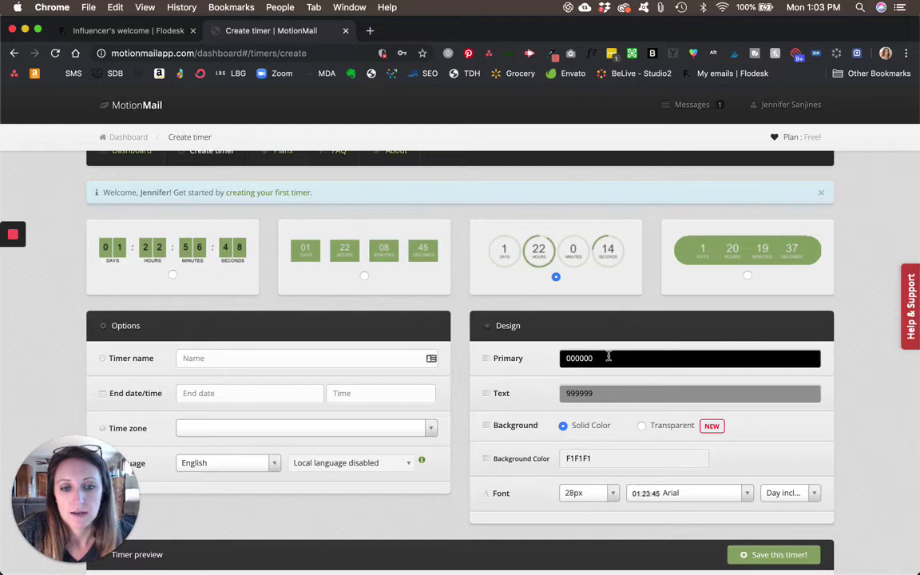
- Name the timer 'SDB Wordpress Elementor Course Launch'
scroll(610, 428, down, 1)
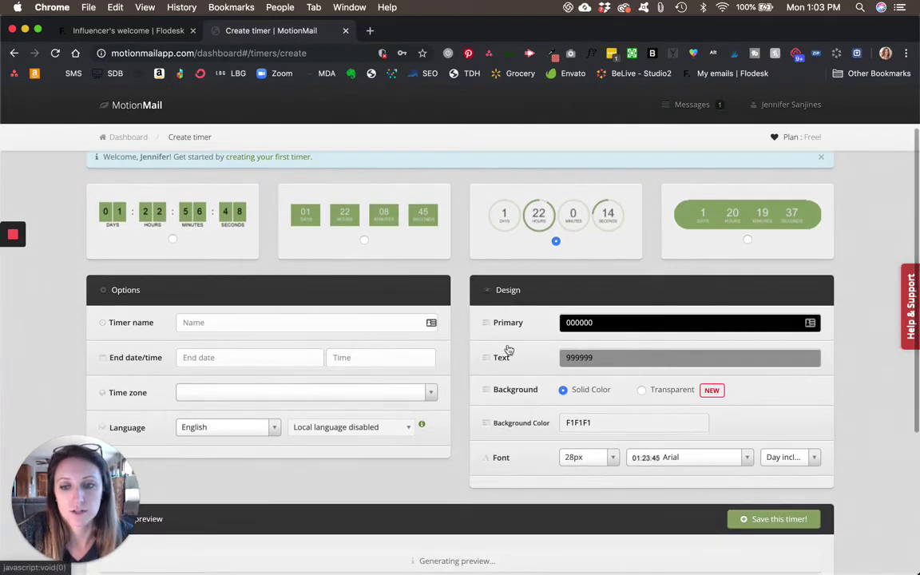
click(246, 327)
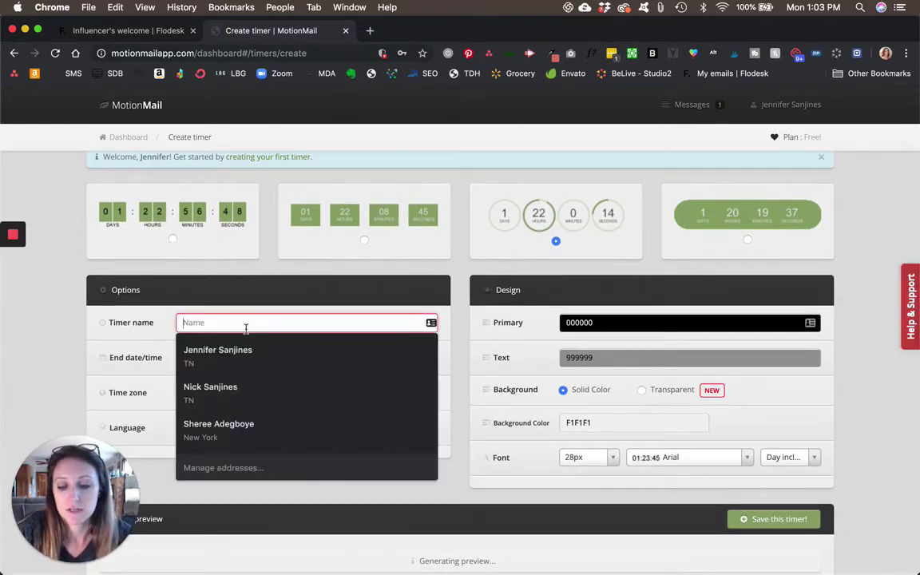
text(SDB)
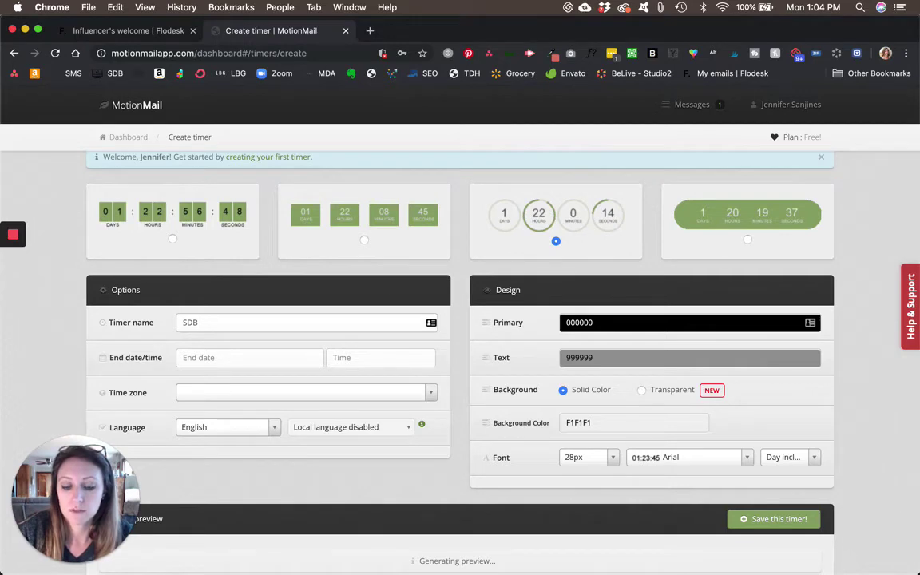
text( Wordpress Elementor Course Launch)
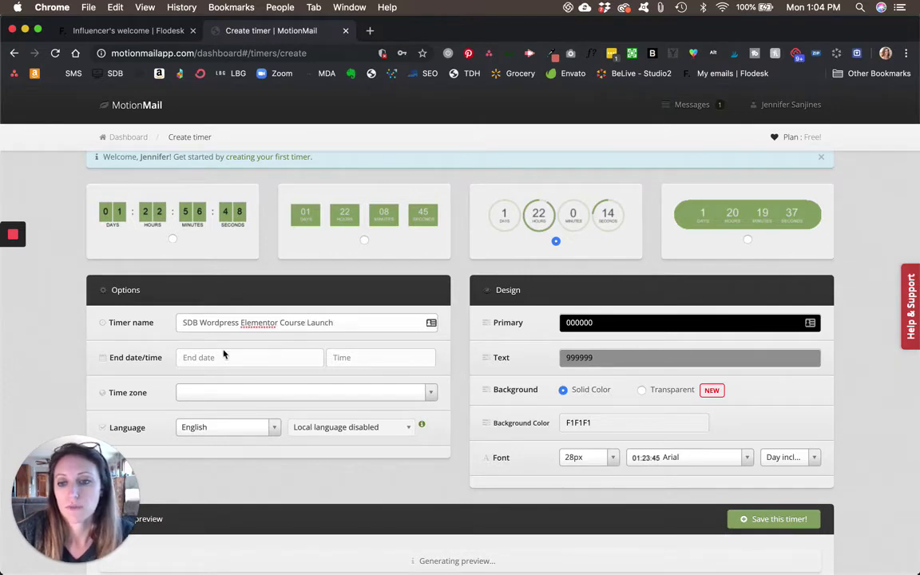
- Set the timer's end to December 04, 2019 at 10:00 PM
click(231, 356)
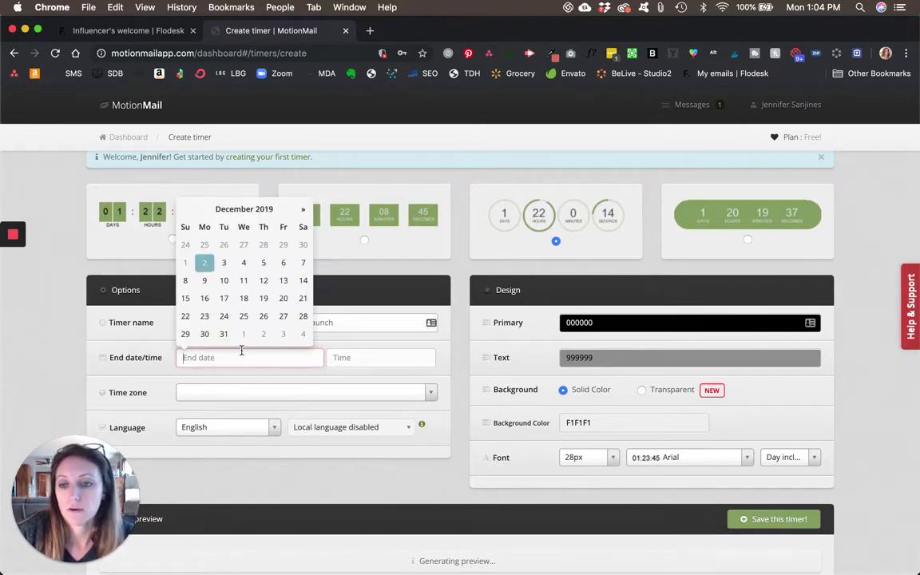
click(244, 262)
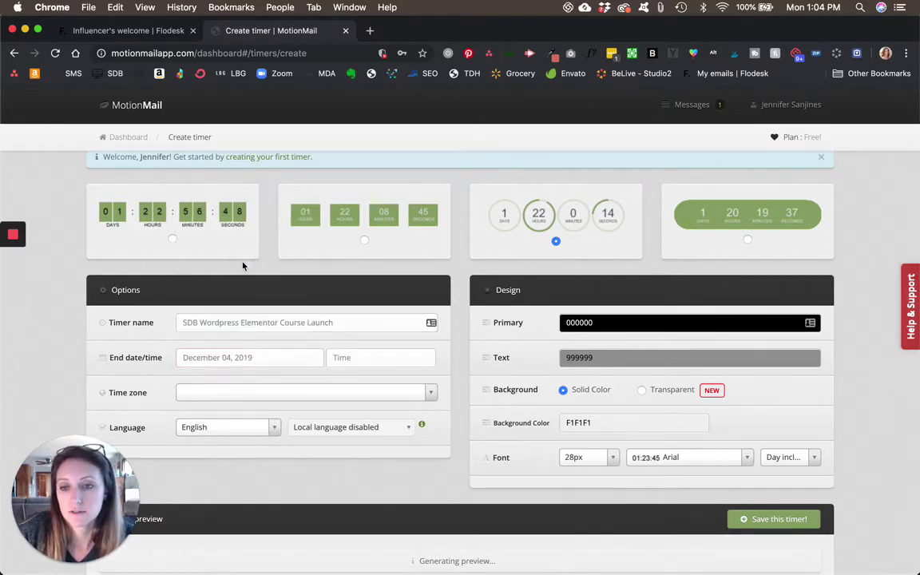
click(358, 363)
click(346, 304)
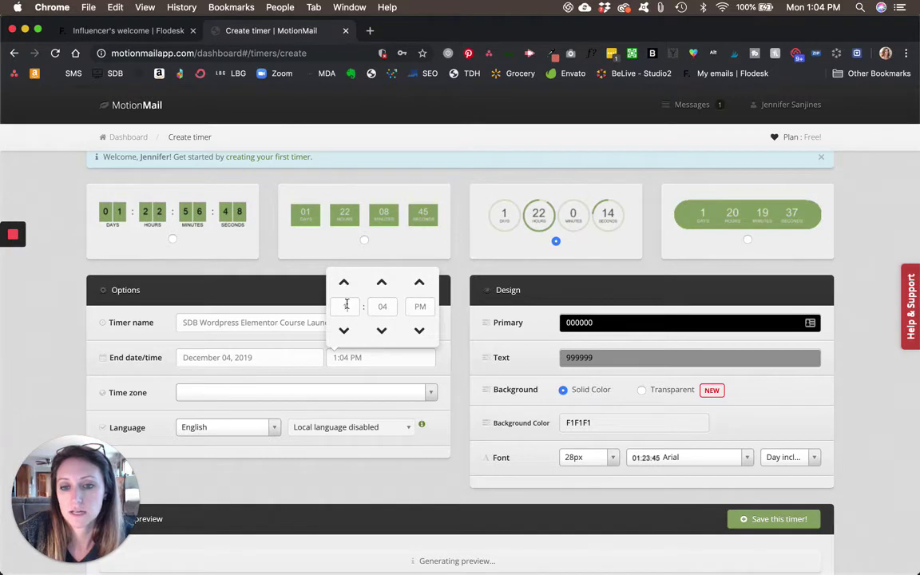
text(10)
click(384, 306)
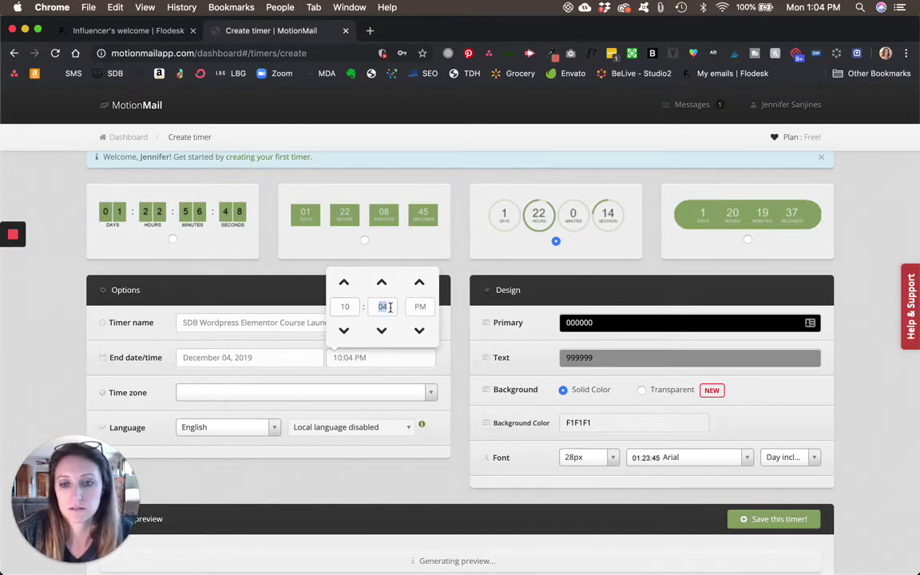
text(00)
click(420, 307)
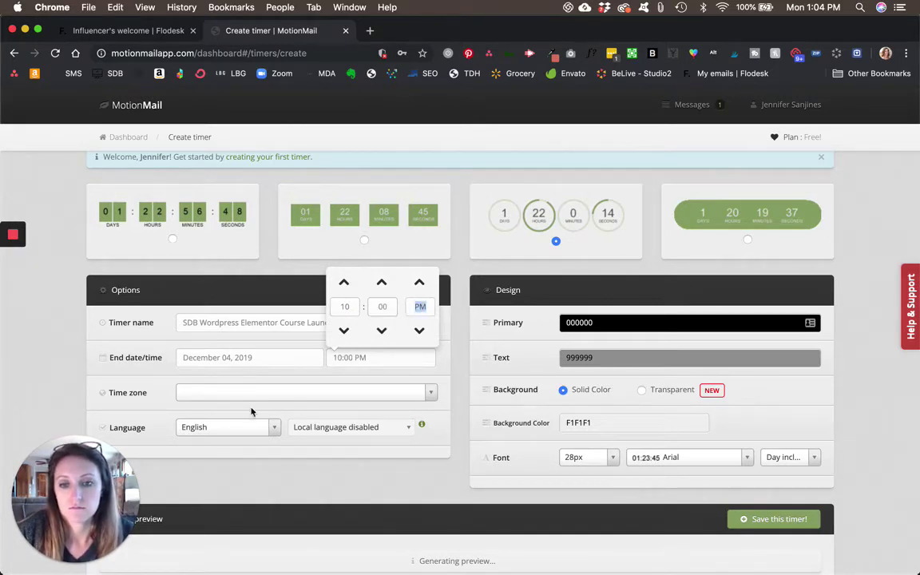
- Set the timer's time zone to Eastern Time
click(263, 395)
text(e)
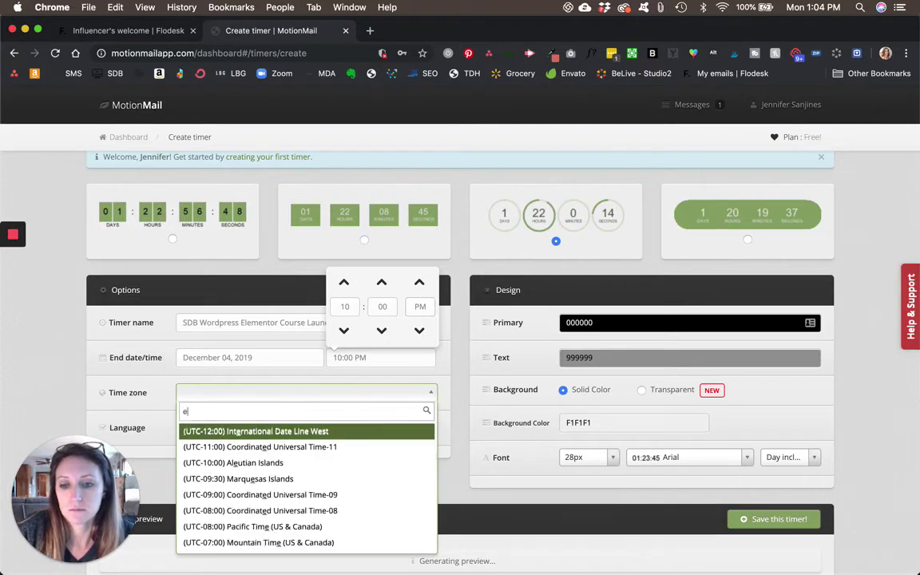
text(a)
click(272, 448)
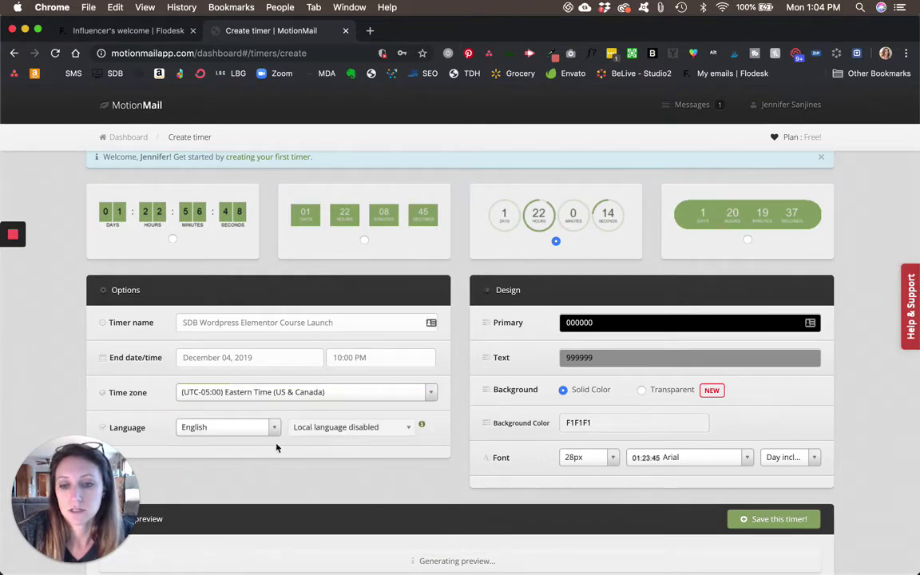
scroll(776, 521, down, 2)
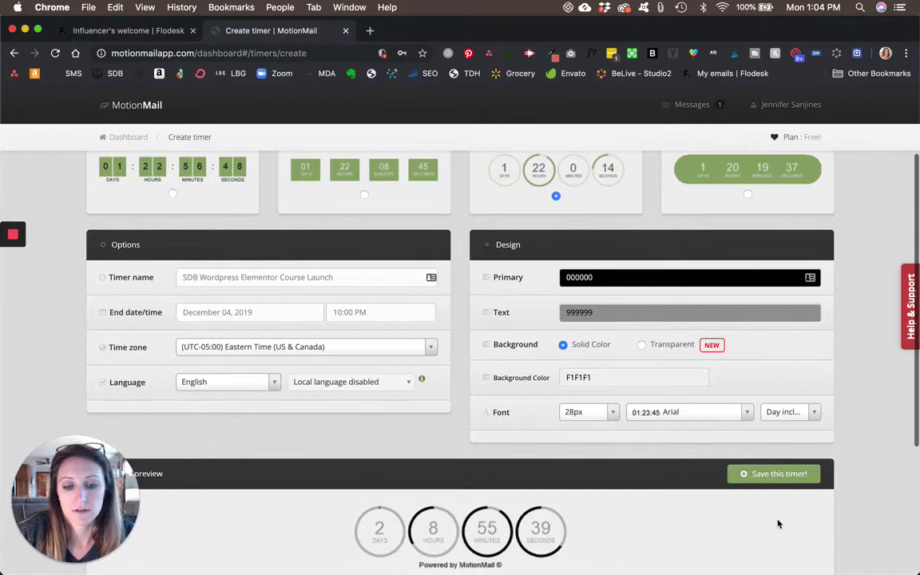
- Paste #db7b6a from clipboard history as the timer's primary colour and apply it
scroll(766, 495, down, 3)
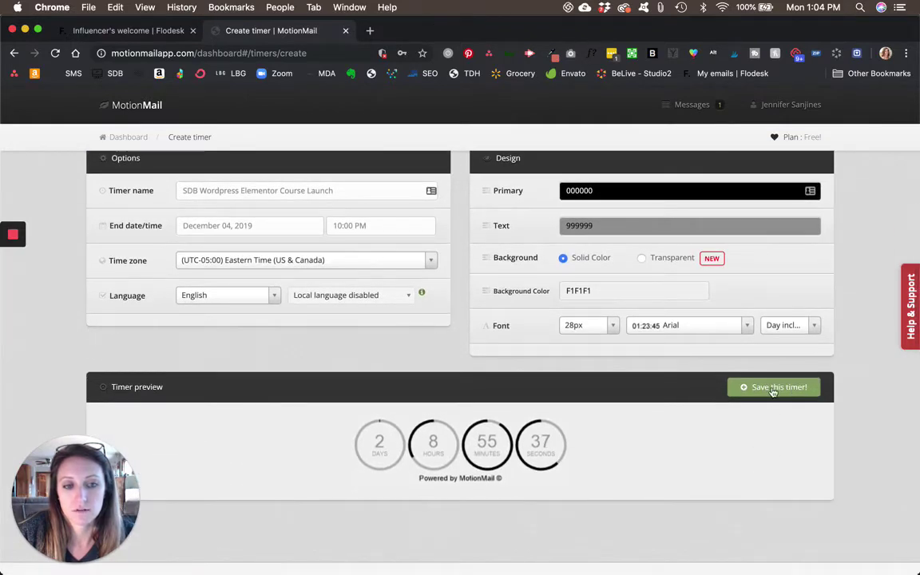
click(610, 186)
click(660, 8)
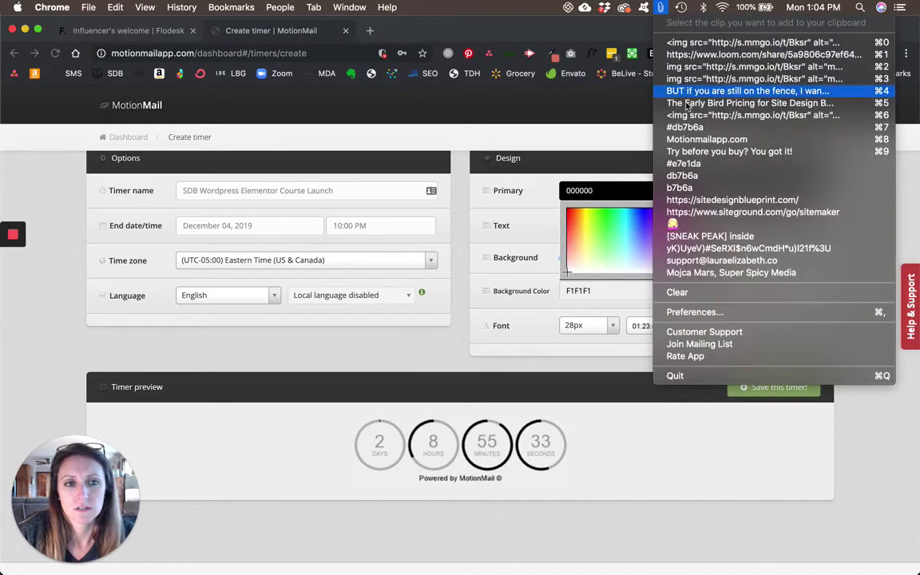
click(685, 127)
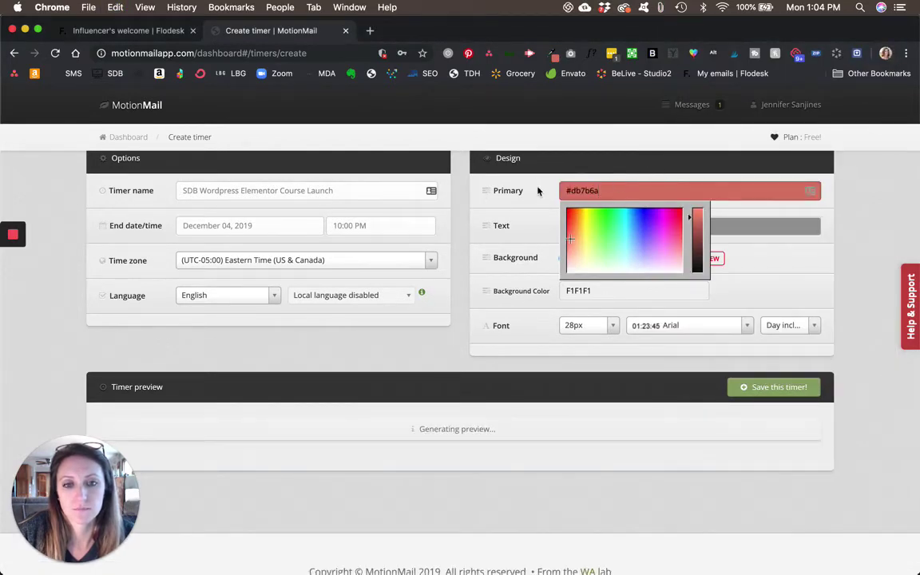
click(538, 190)
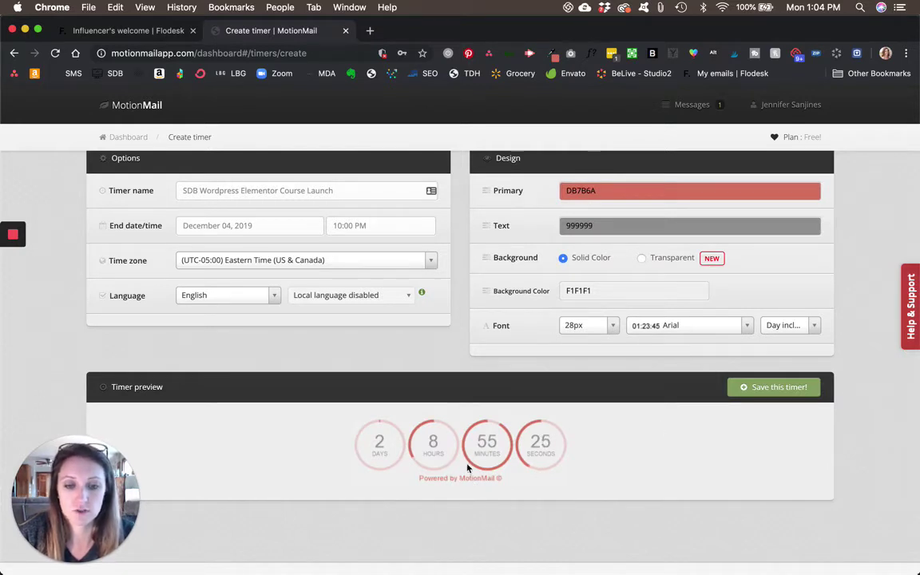
- Save the new countdown timer and locate its embed code
click(774, 389)
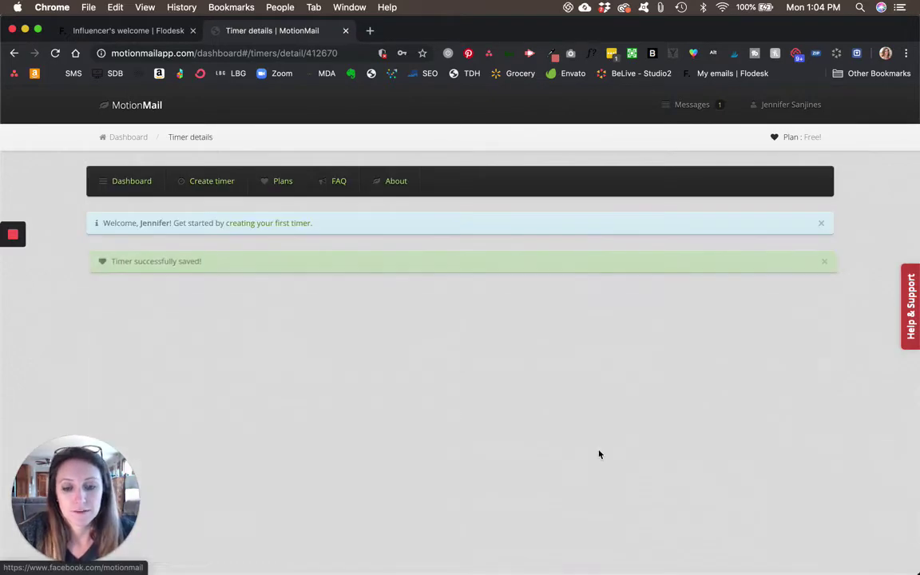
scroll(551, 351, down, 3)
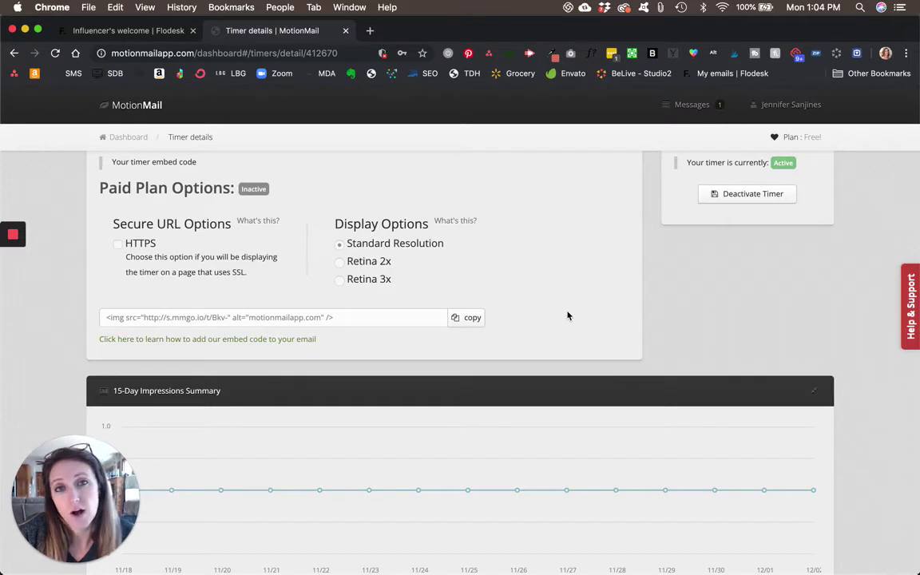
scroll(545, 321, up, 1)
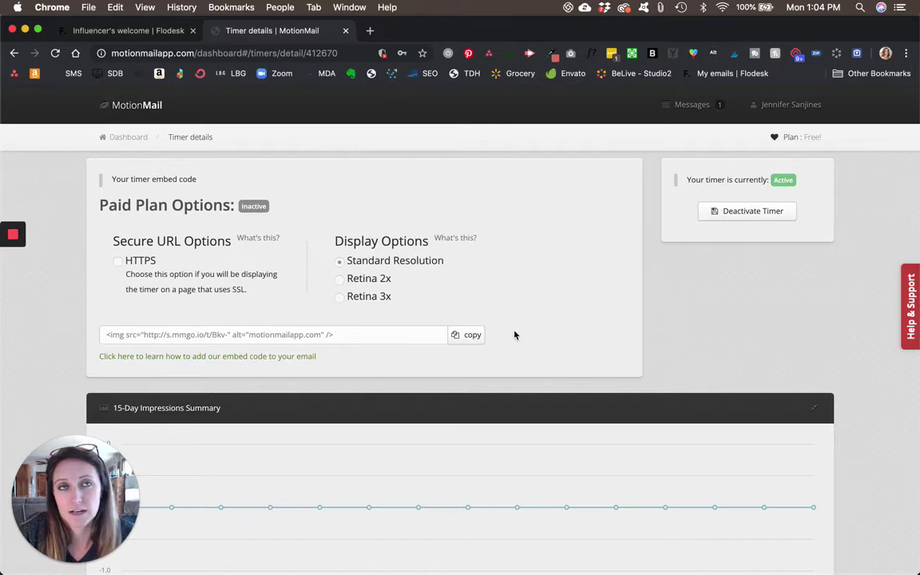
scroll(504, 321, up, 1)
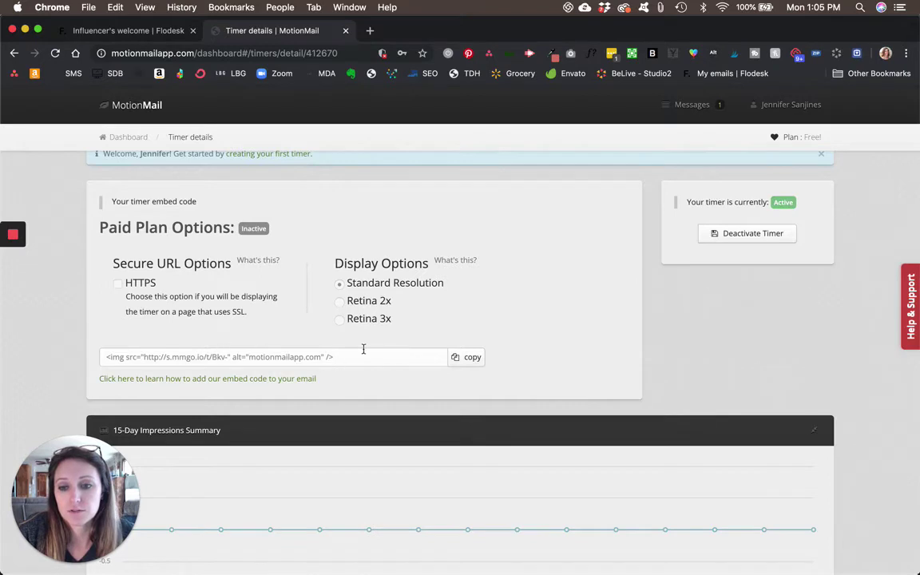
- Copy the timer's img embed code into the note below the earlier code
click(464, 364)
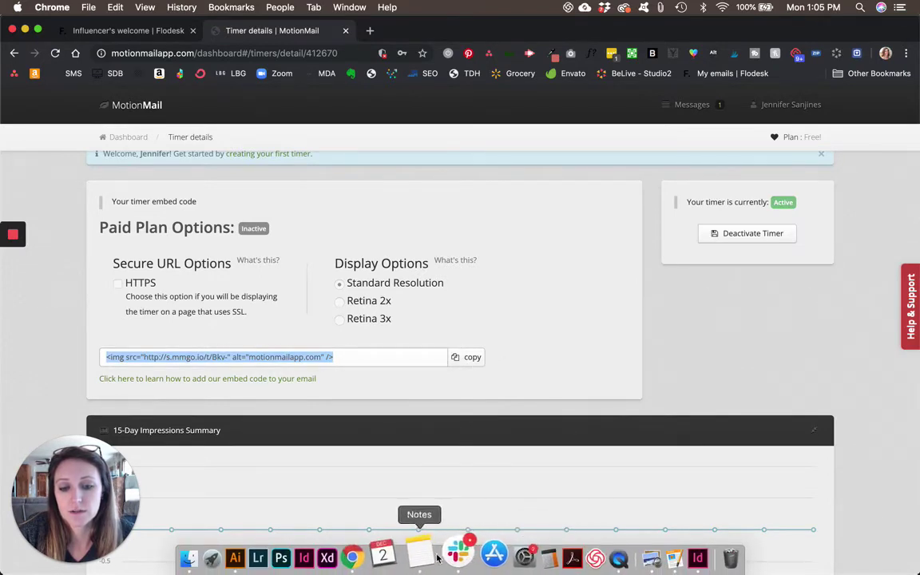
click(437, 559)
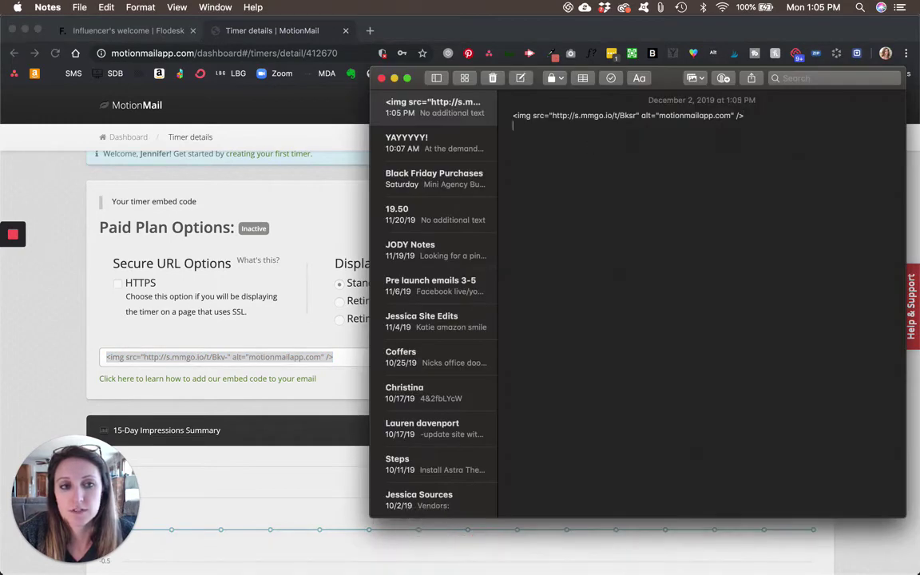
text(<img src="http://s.mmgo.io/t/Bkv-" alt="motionmailapp.com" />)
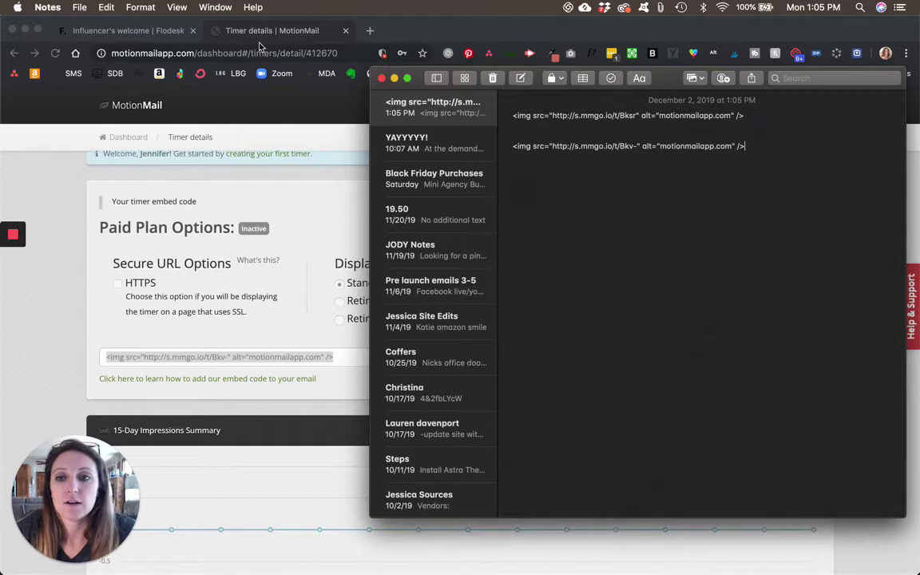
- Delete the old countdown timer block and bring up block options beneath the '2 days left' line
click(125, 32)
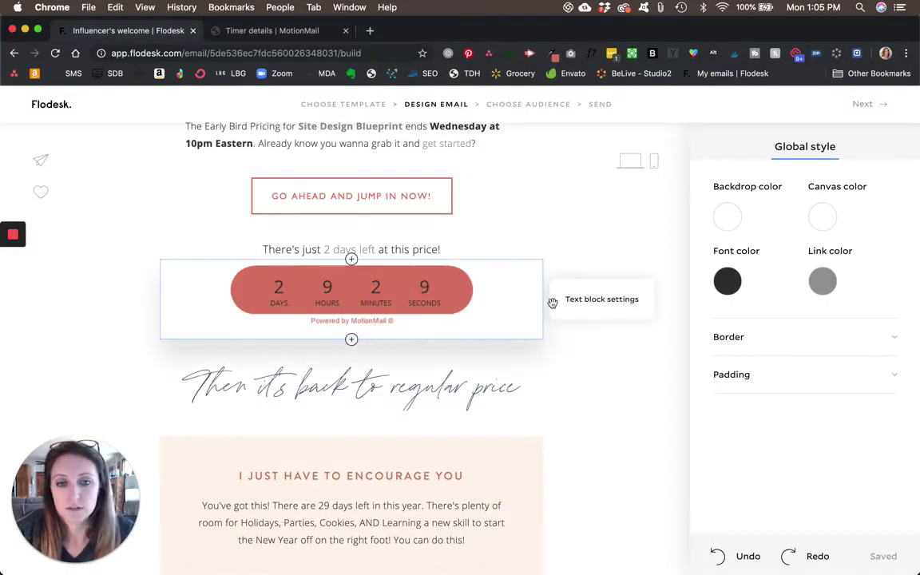
click(509, 287)
click(573, 308)
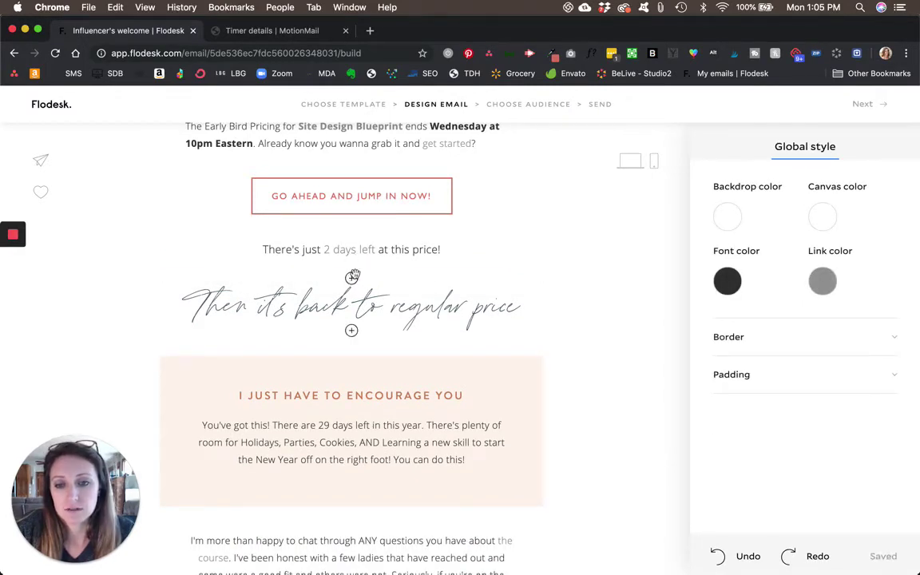
click(352, 279)
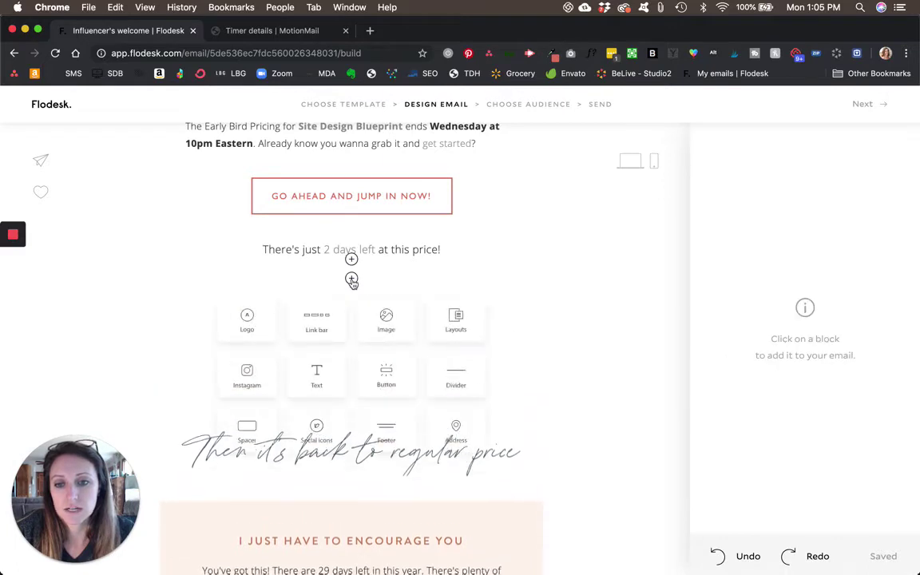
- Insert a text block below the '2 days left' line and clear its placeholder text
click(324, 377)
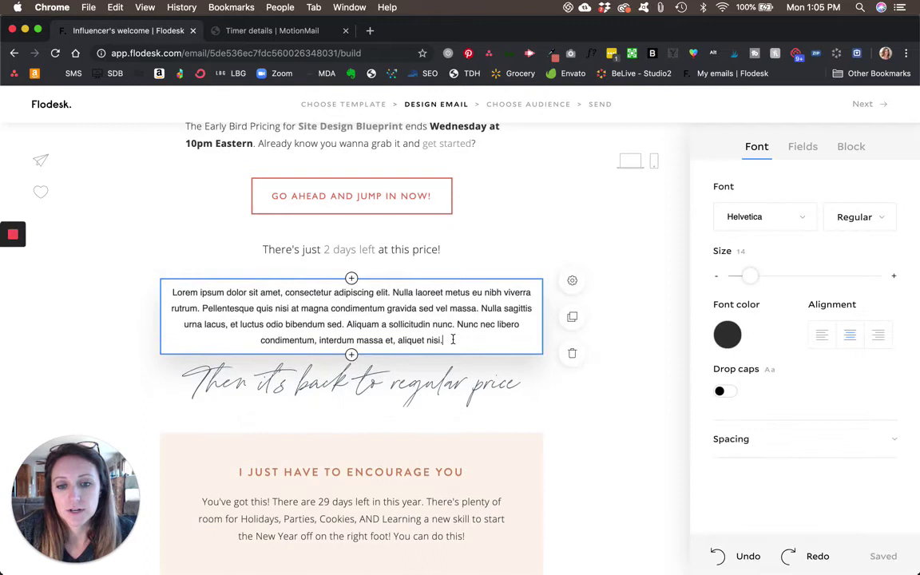
drag(443, 341, 143, 289)
key(BackSpace)
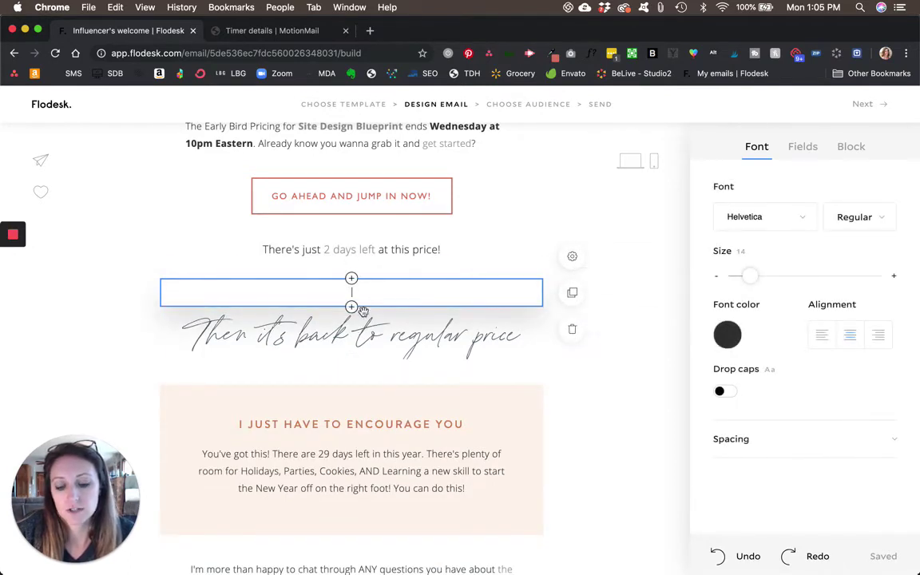
mouse_move(351, 292)
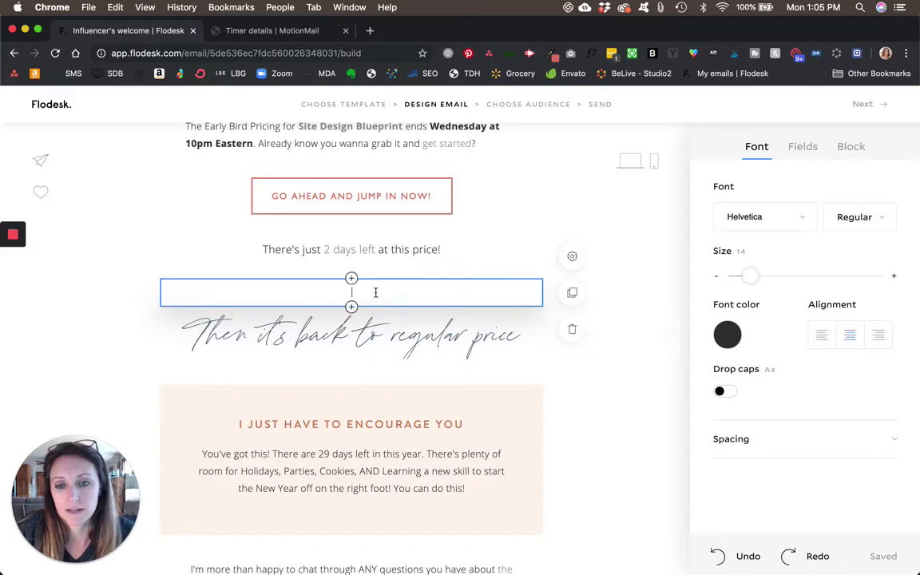
mouse_move(427, 571)
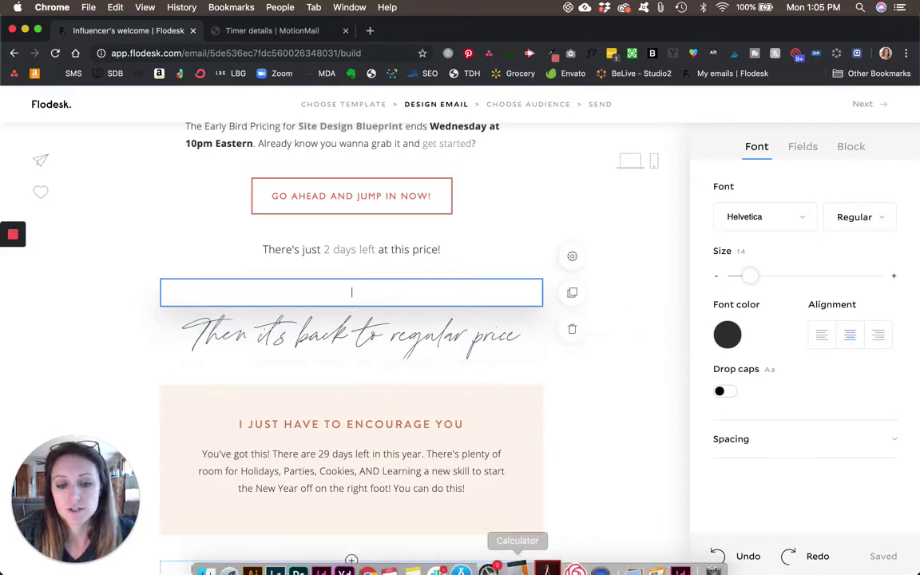
- Write 'Paste this' in the note, copy it, and paste it into the text block
click(427, 555)
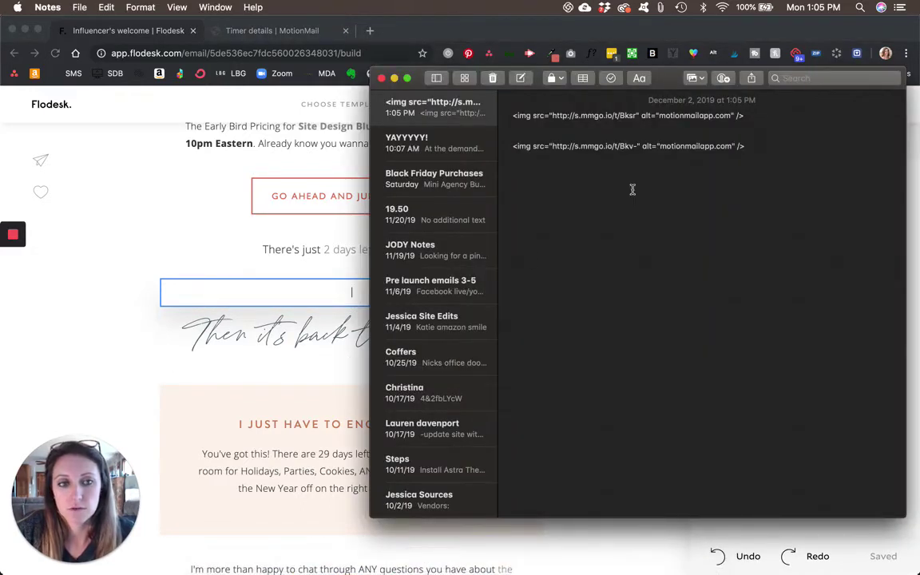
click(631, 190)
text(\)
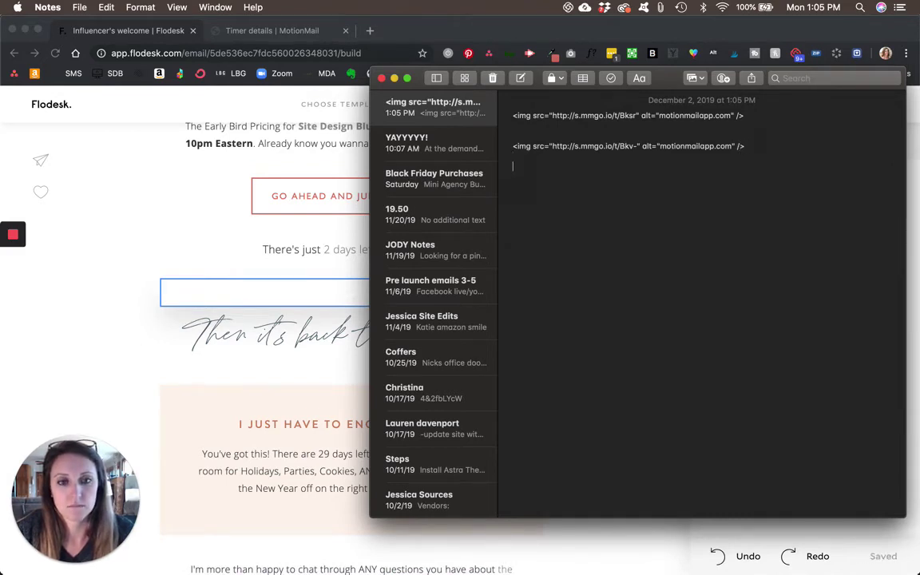
text(Past ths)
text(is)
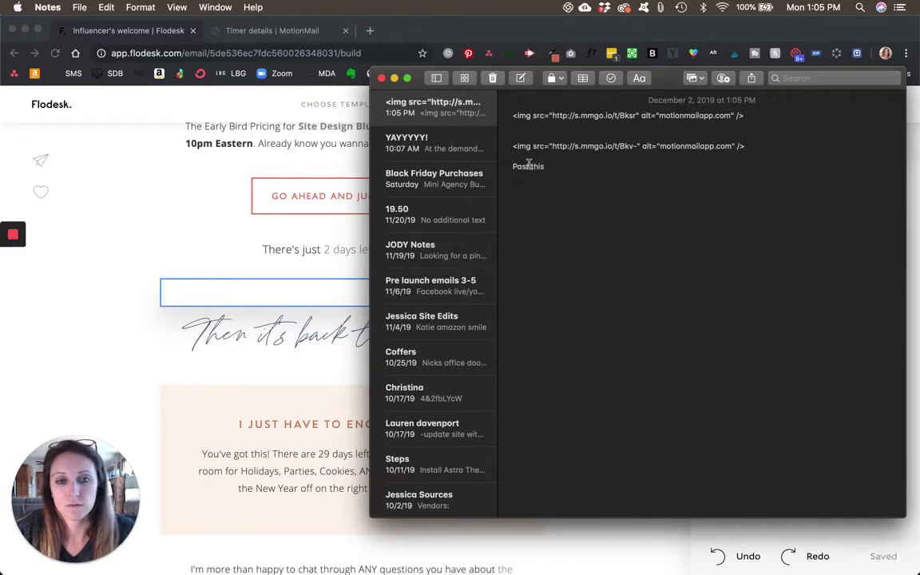
text(e)
drag(547, 166, 496, 169)
key(super+c)
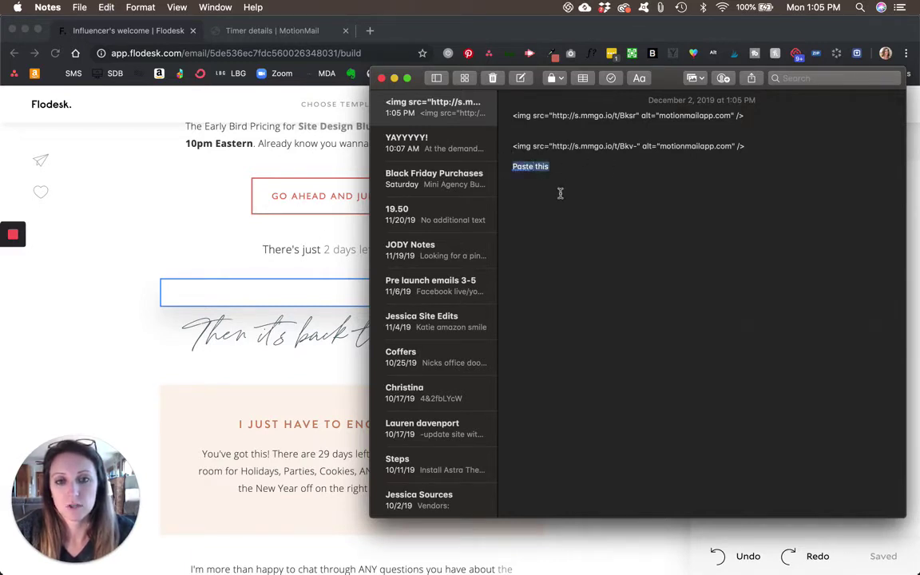
click(311, 293)
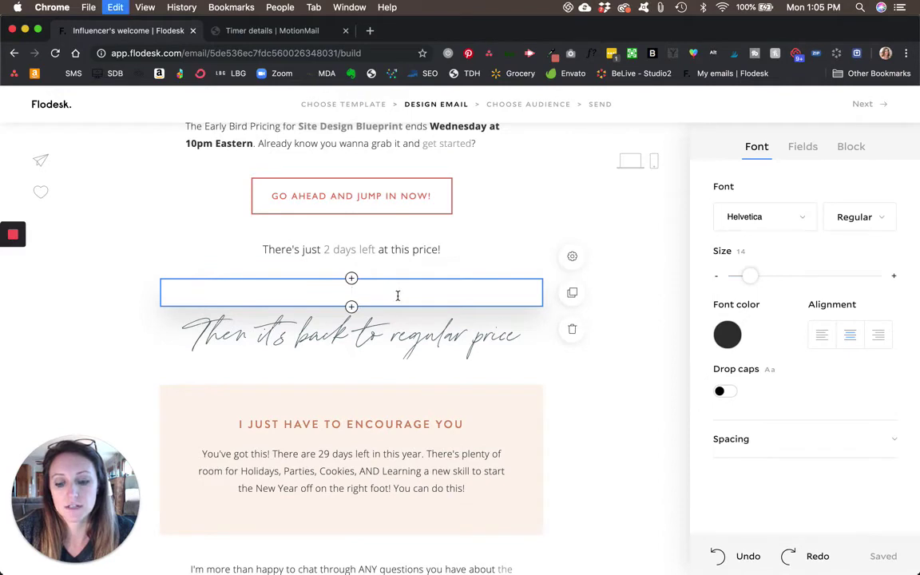
key(super+v)
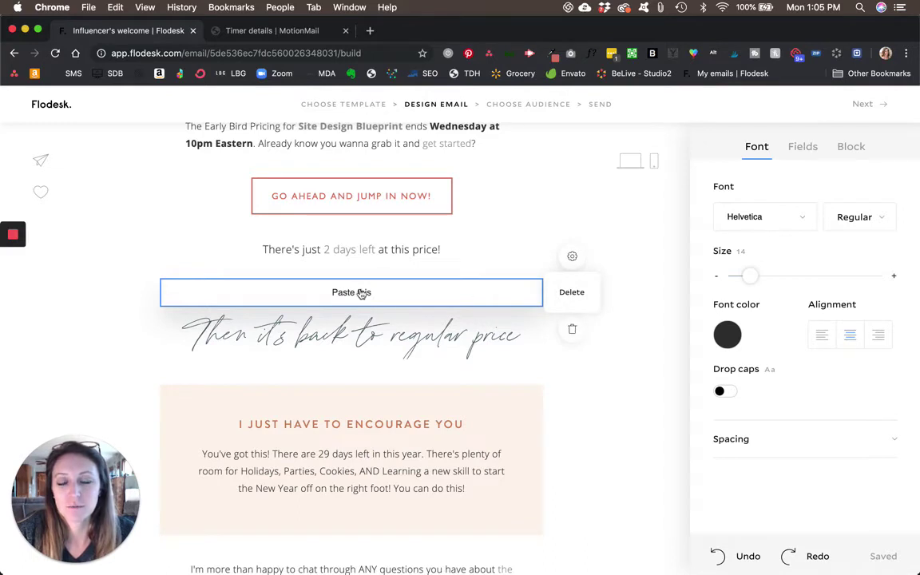
click(572, 328)
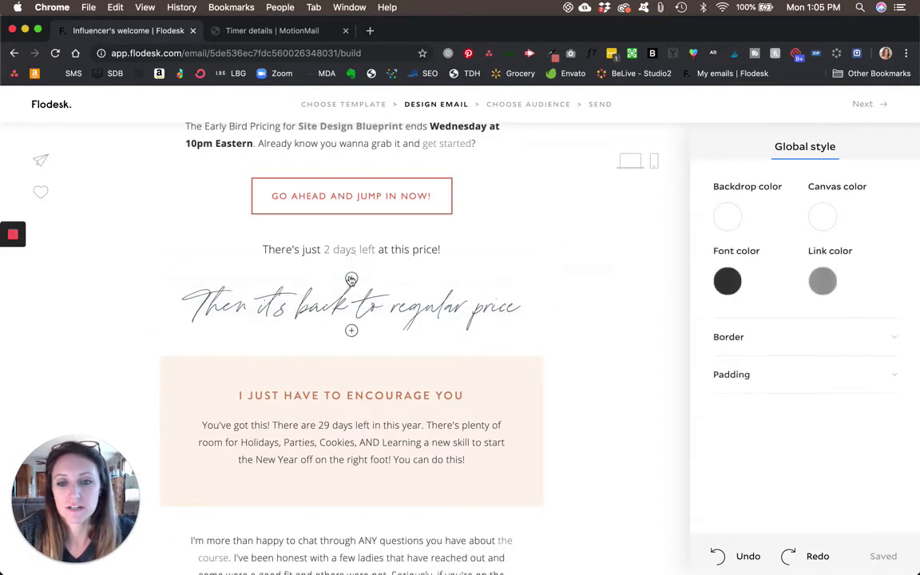
click(351, 279)
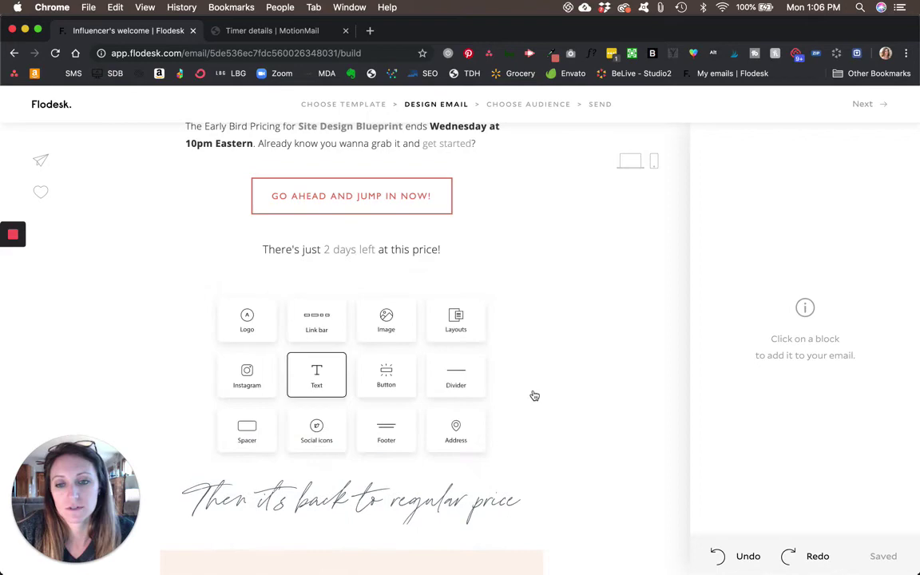
click(316, 373)
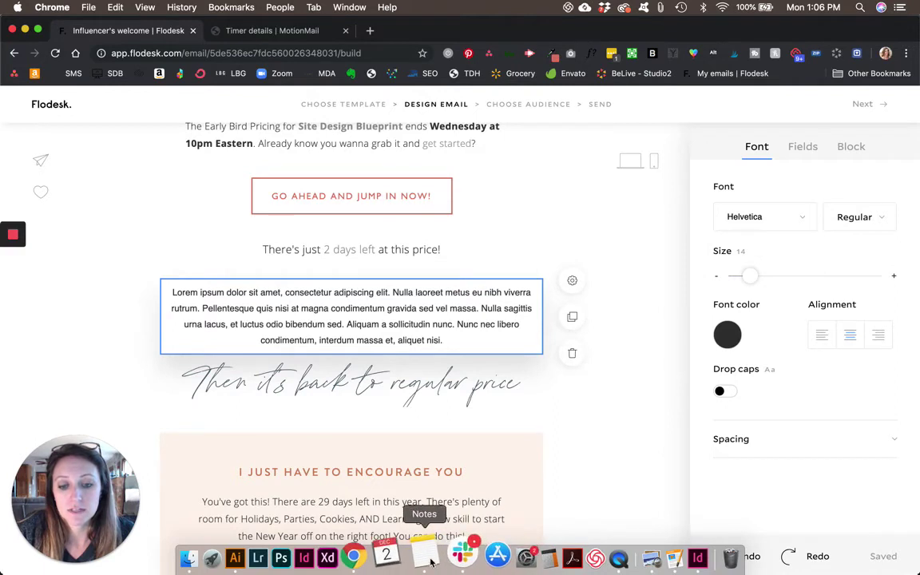
click(424, 556)
click(637, 155)
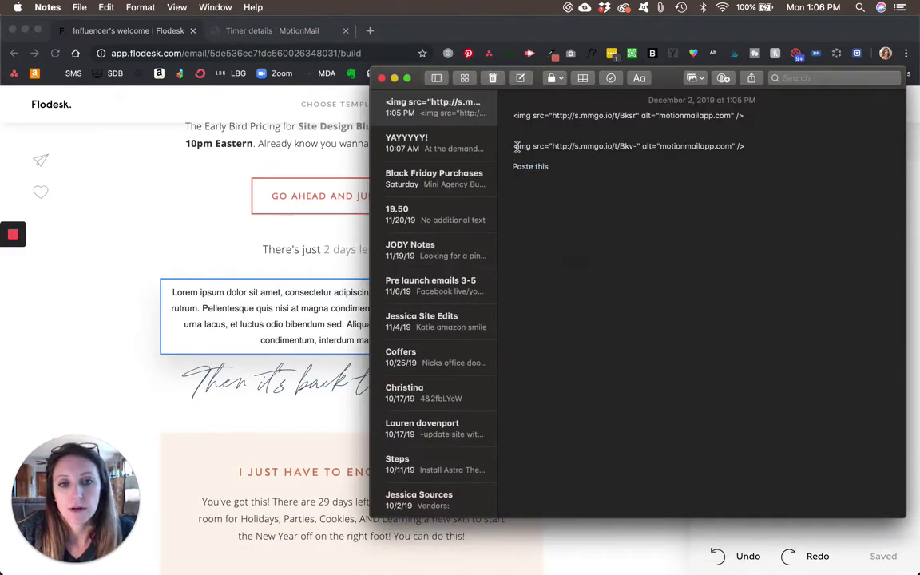
drag(553, 146, 733, 146)
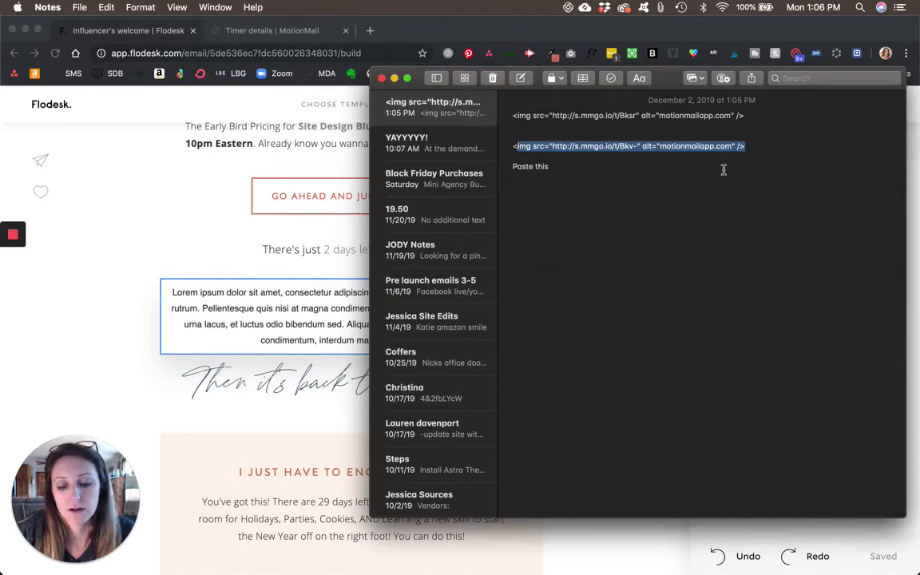
click(309, 296)
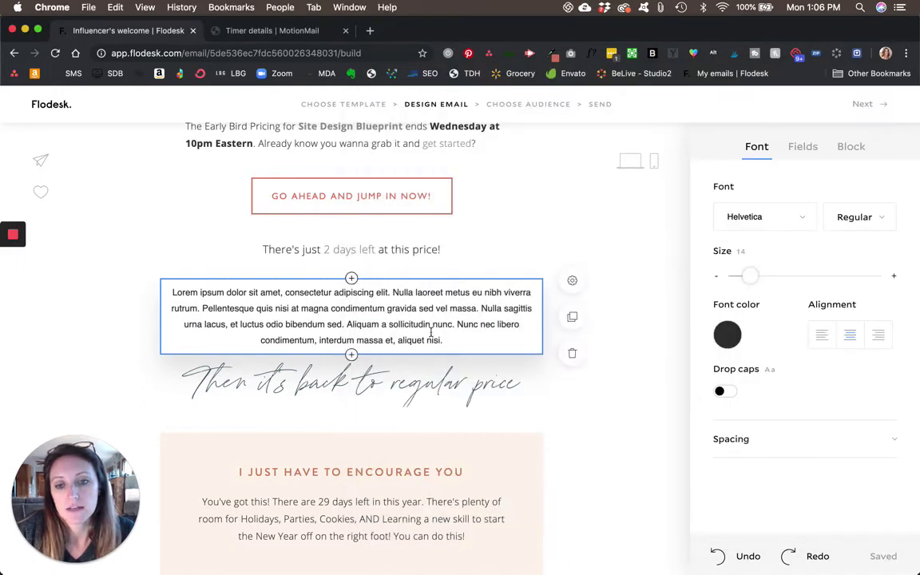
drag(444, 340, 156, 288)
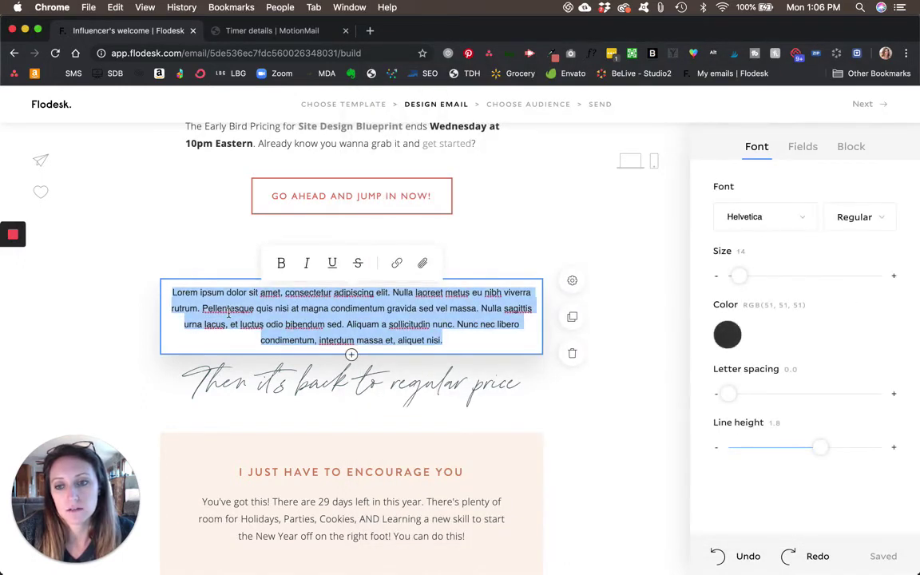
key(BackSpace)
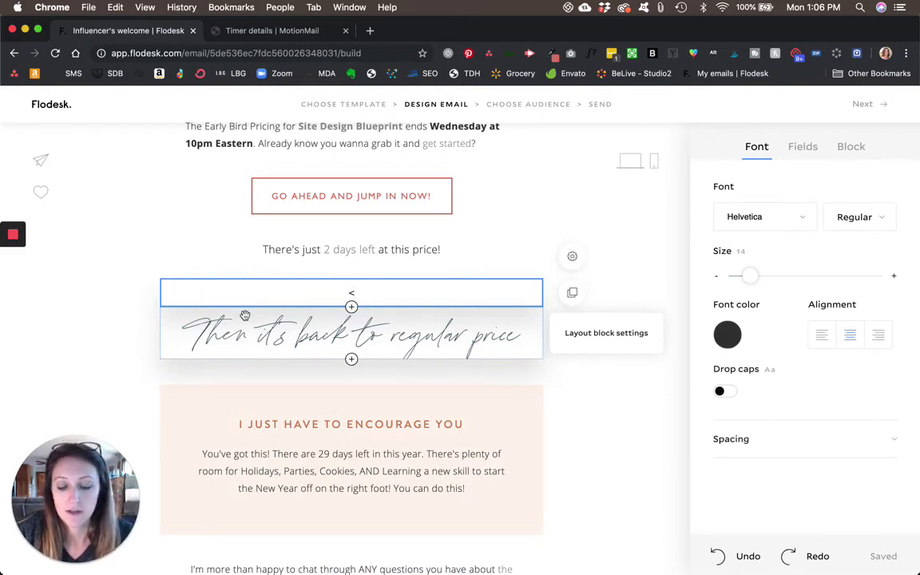
text(<img src="http://s.mmgo.io/t/Bkv-" alt="motionmailapp.com" />)
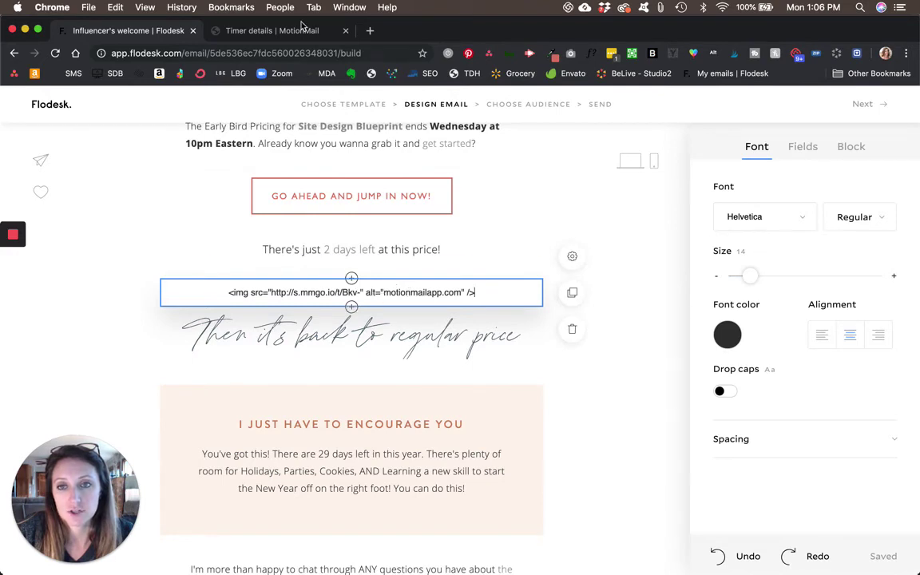
click(518, 210)
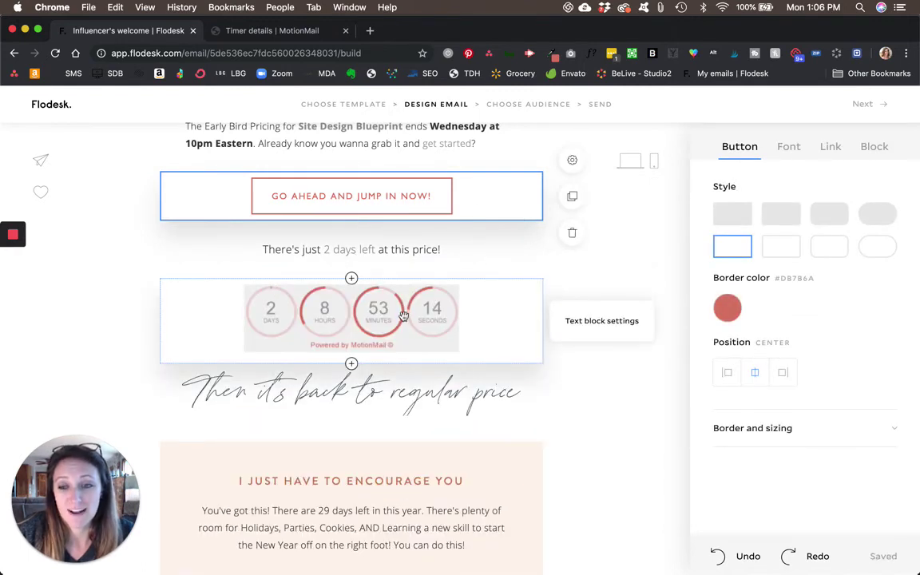
click(378, 317)
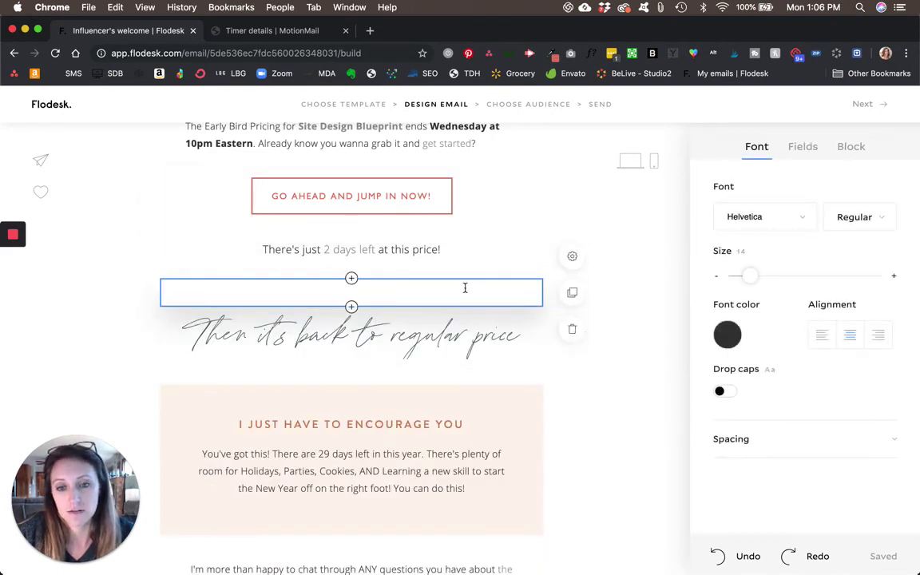
- Insert a text block below the price line and select the Bksr timer tag in Notes
click(570, 325)
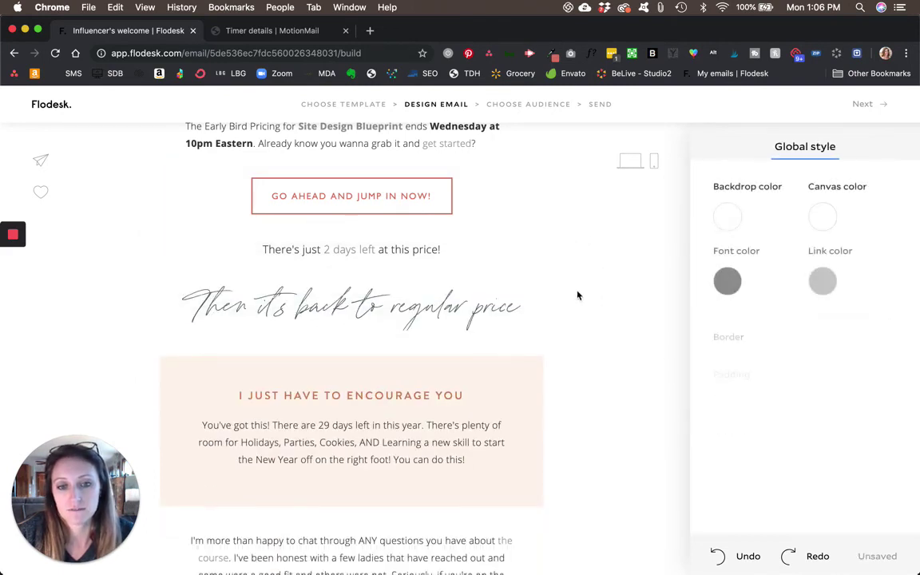
click(351, 279)
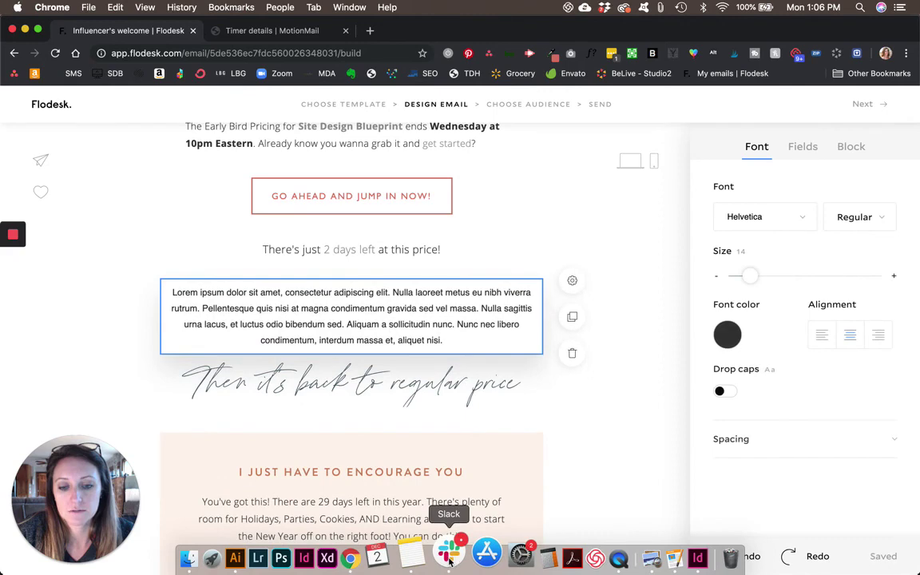
click(423, 557)
drag(743, 115, 518, 117)
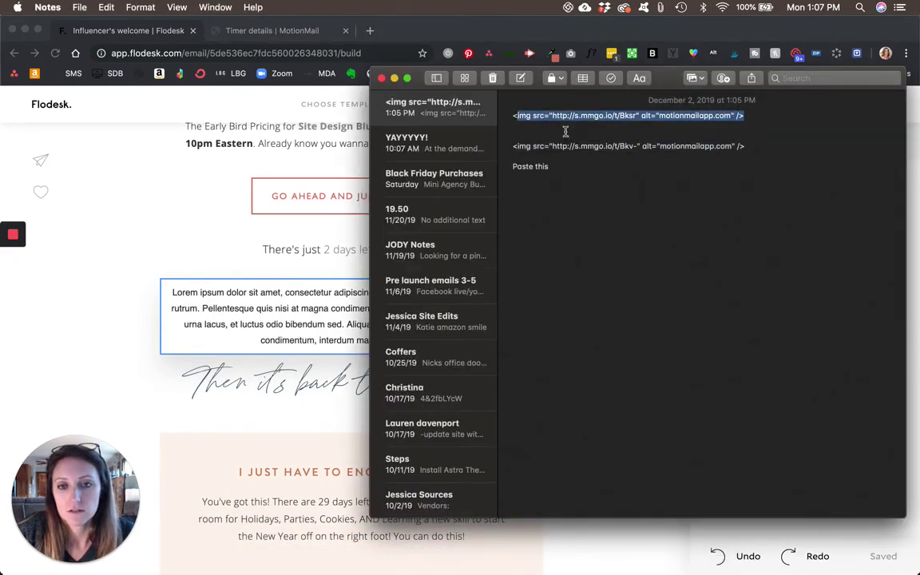
click(320, 310)
drag(444, 340, 399, 340)
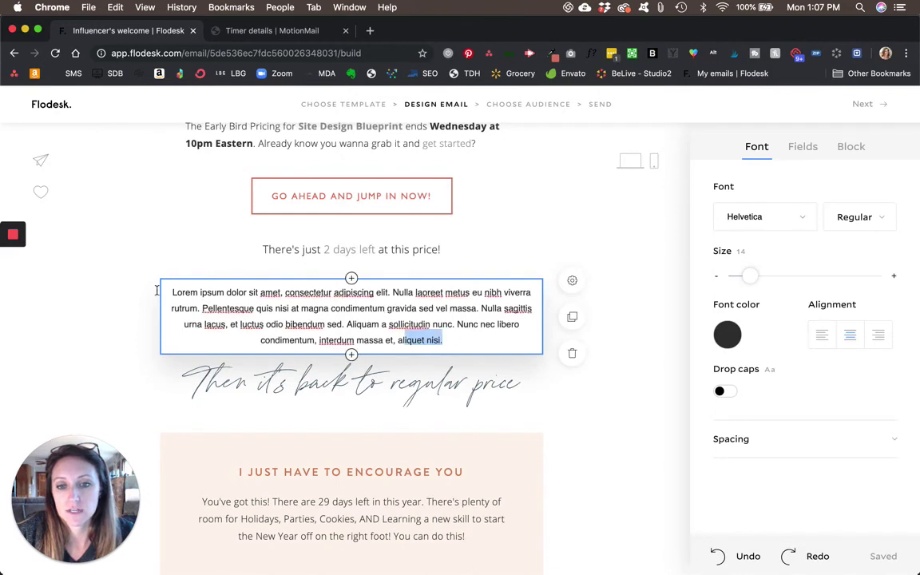
key(BackSpace)
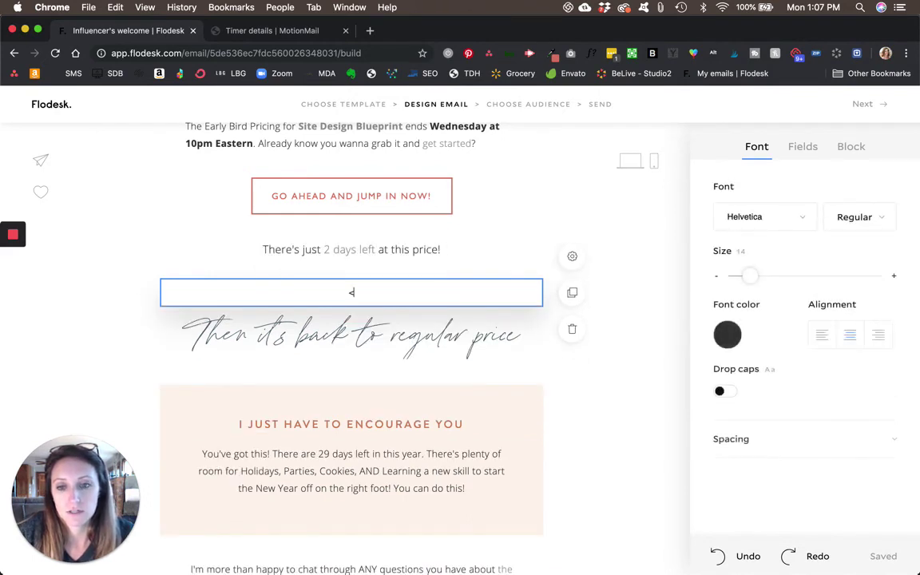
text(<)
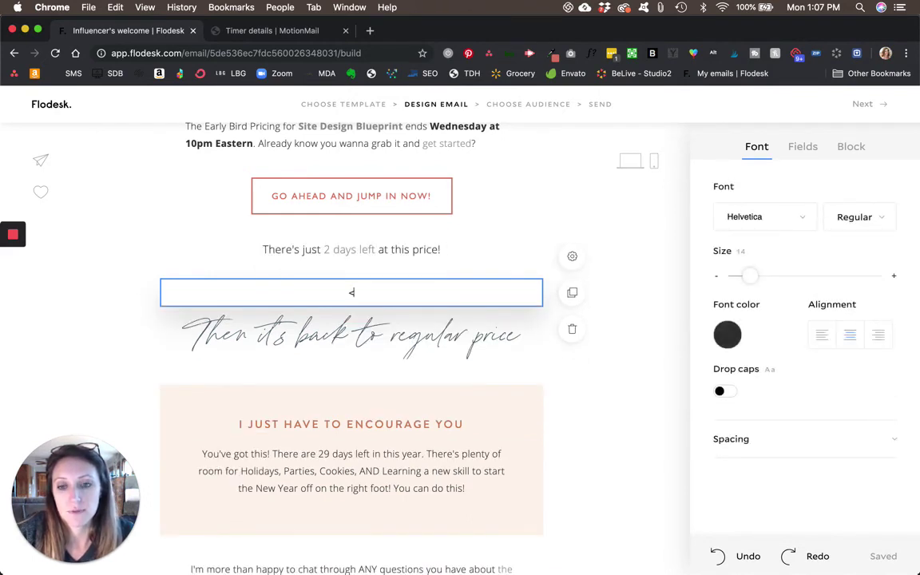
text(img src="http://s.mmgo.io/t/Bksr" alt="motionmailapp.com" />)
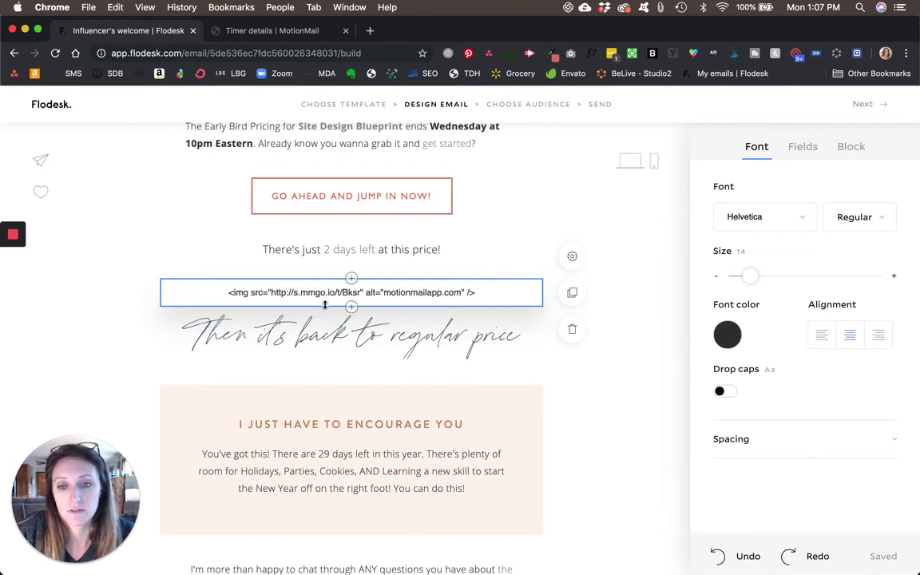
click(505, 245)
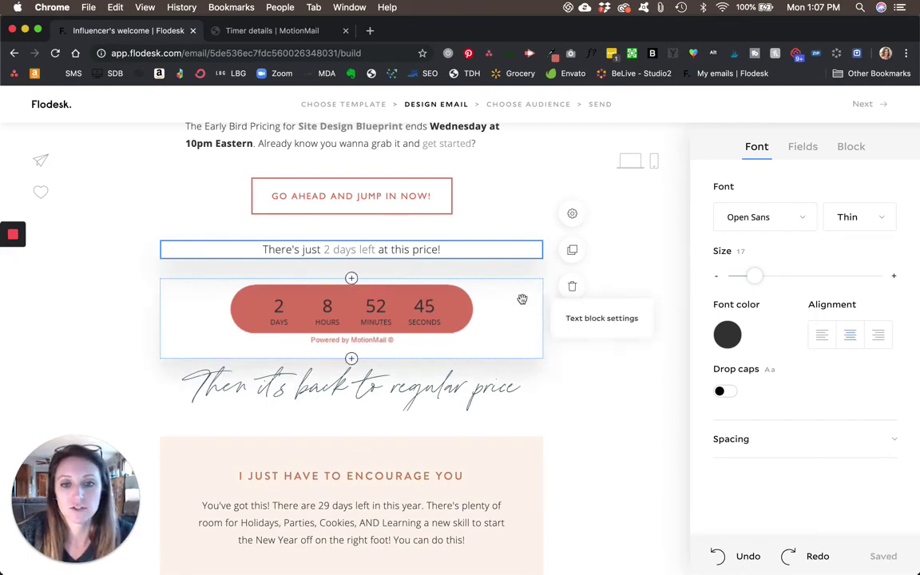
scroll(533, 285, up, 5)
scroll(551, 270, down, 4)
scroll(557, 269, down, 5)
scroll(556, 266, up, 3)
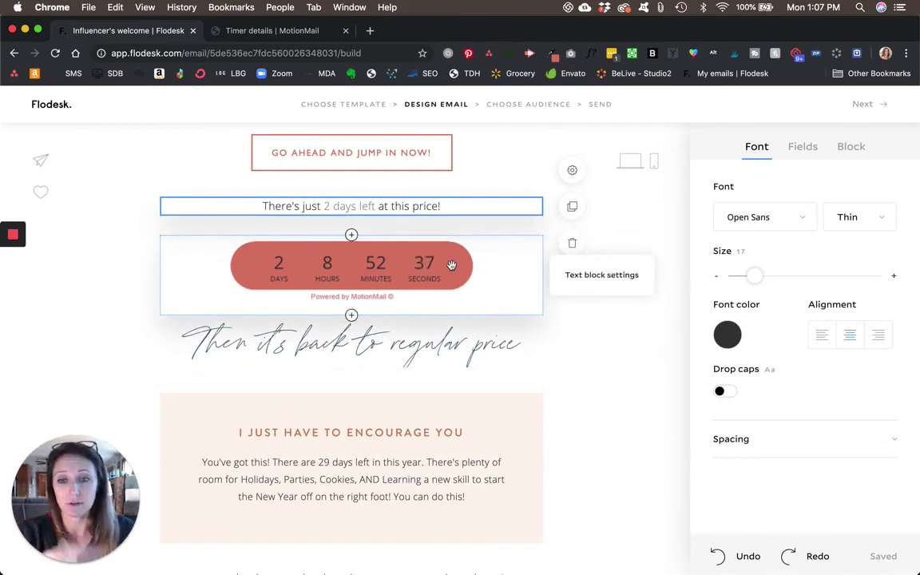
scroll(542, 334, up, 1)
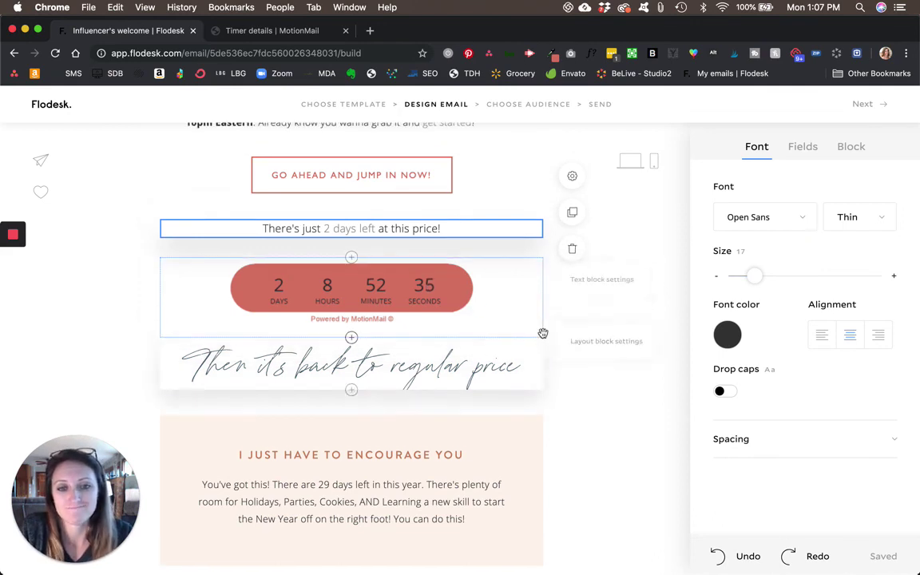
scroll(554, 375, down, 1)
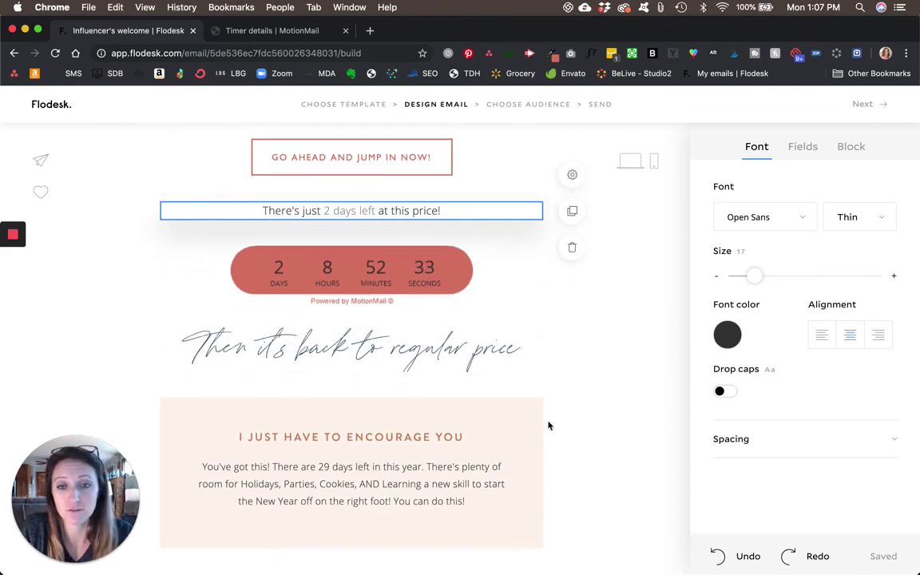